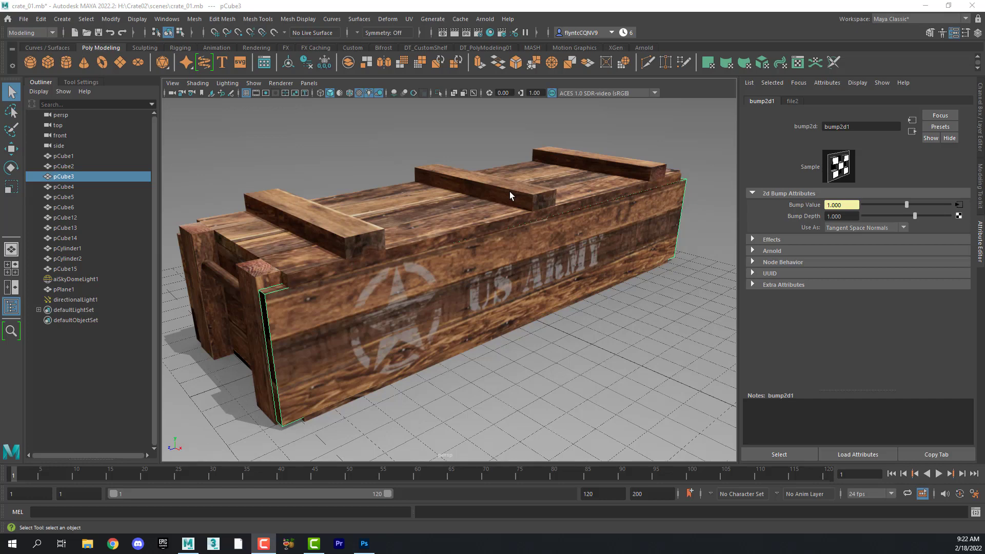
Switch from Maya to Photoshop's Crate_UVW.psd and zoom in on the US ARMY stencilled planks
click(365, 545)
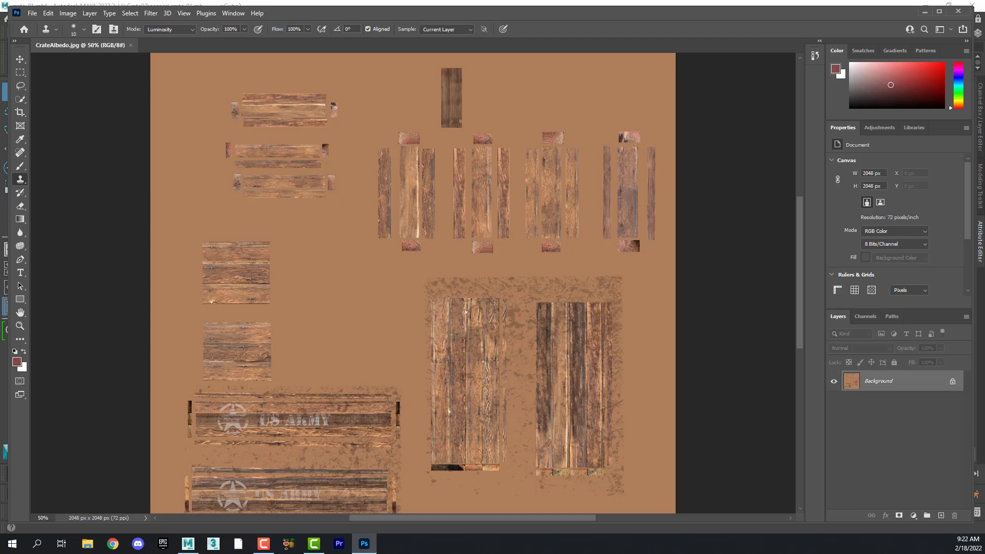
key(alt+Tab)
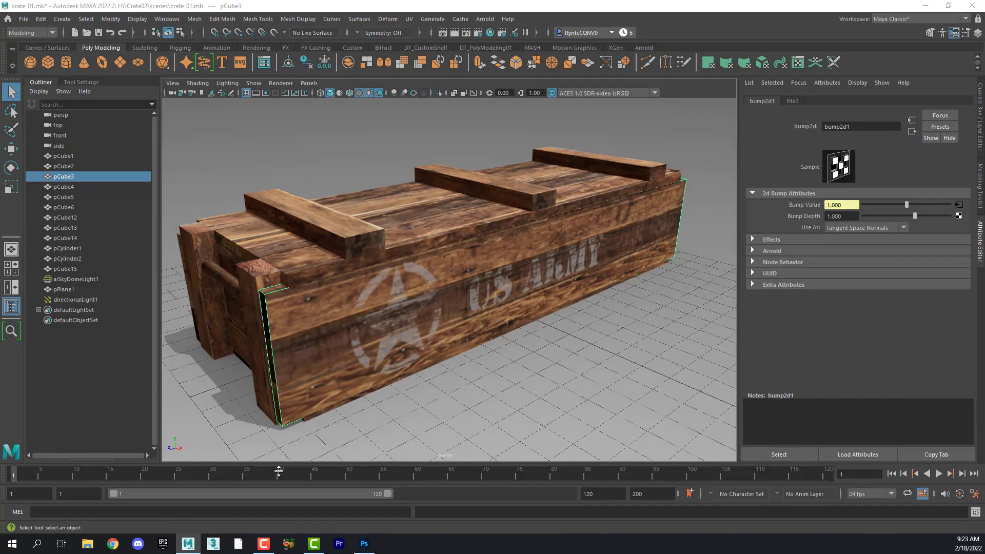
click(360, 543)
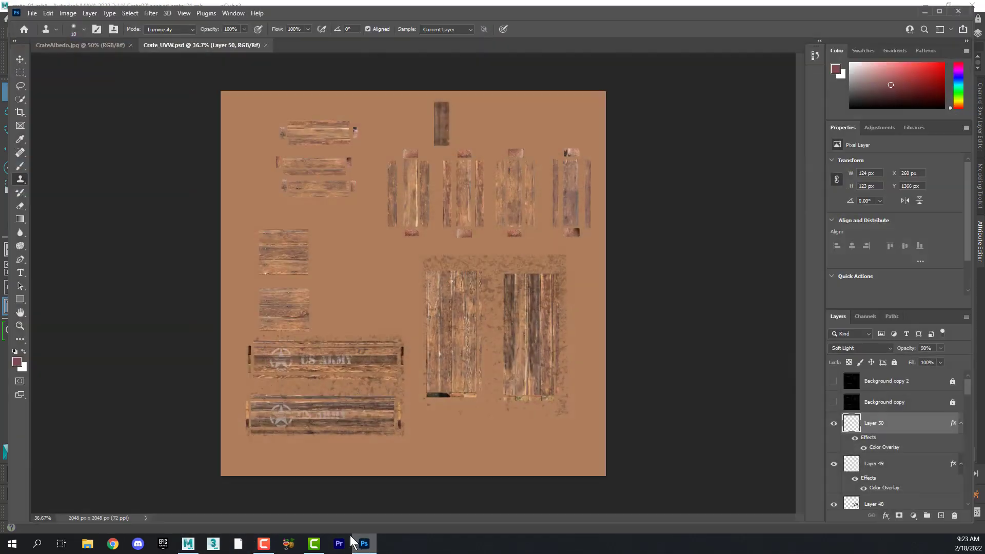
scroll(359, 401, down, 1)
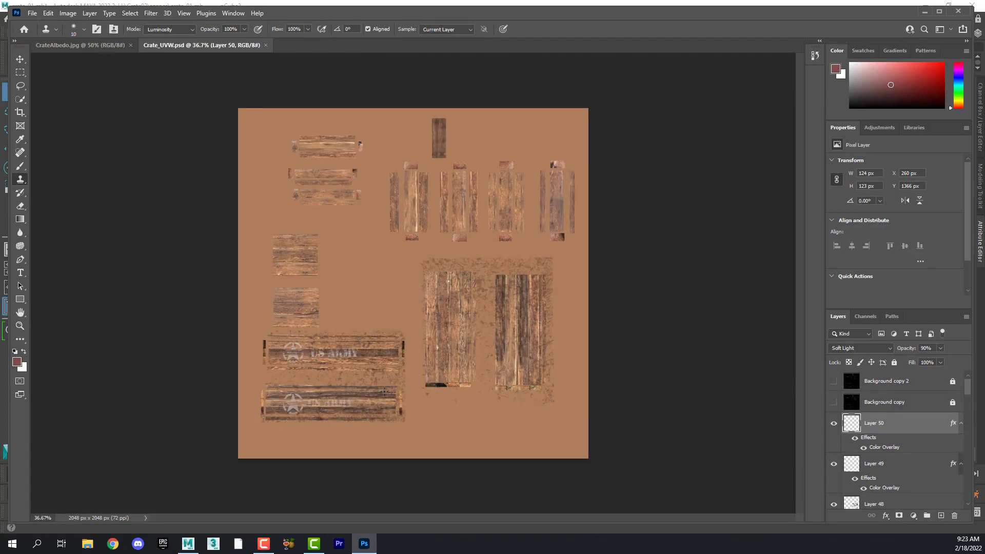
scroll(344, 406, up, 1)
scroll(333, 409, up, 5)
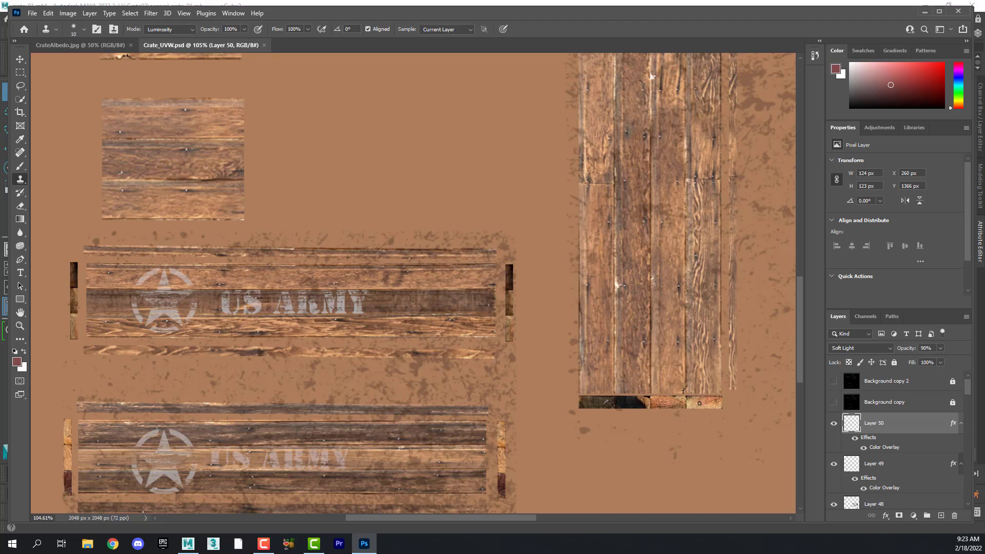
Toggle the top and bottom crates' star stencil layers off and on to compare, leaving both visible
click(834, 424)
click(834, 423)
click(835, 424)
click(834, 424)
click(835, 424)
click(835, 425)
click(835, 424)
click(835, 425)
click(835, 465)
click(835, 466)
Toggle the grunge spots layer repeatedly to compare, ending with it visible
scroll(840, 442, down, 1)
click(834, 442)
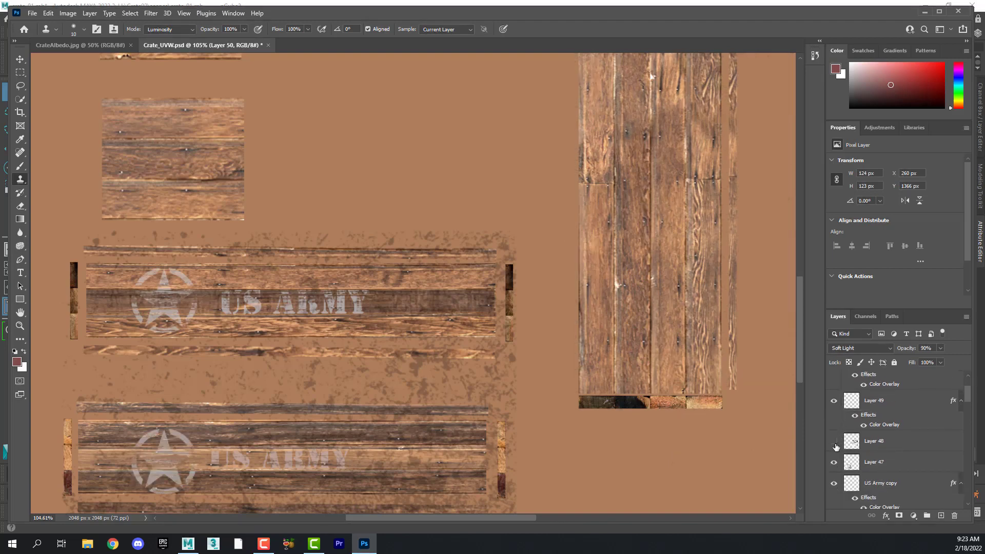
click(835, 442)
click(835, 441)
click(835, 442)
click(835, 442)
click(835, 442)
click(834, 441)
click(834, 442)
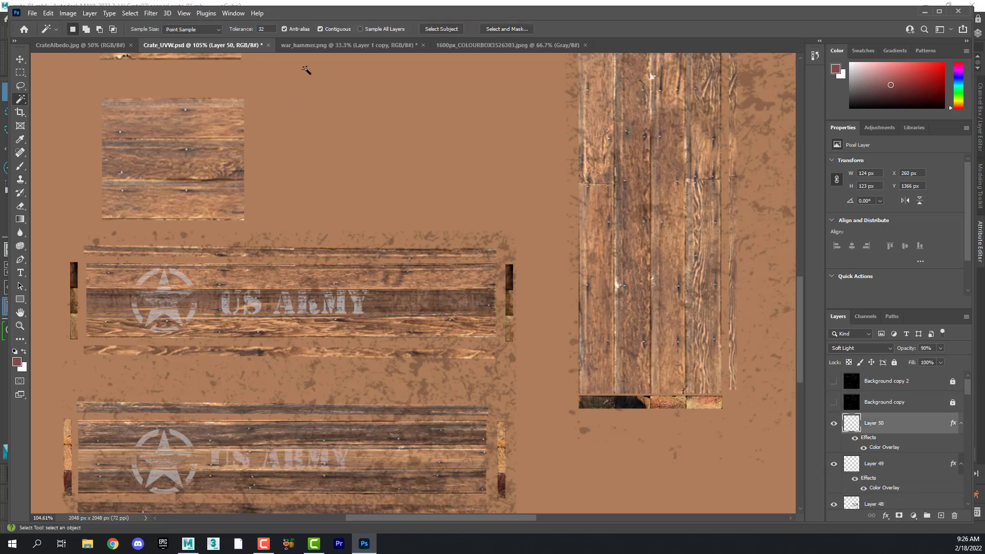
Select the whole eagle image in war_hammer.png and return to Crate_UVW.psd
click(319, 44)
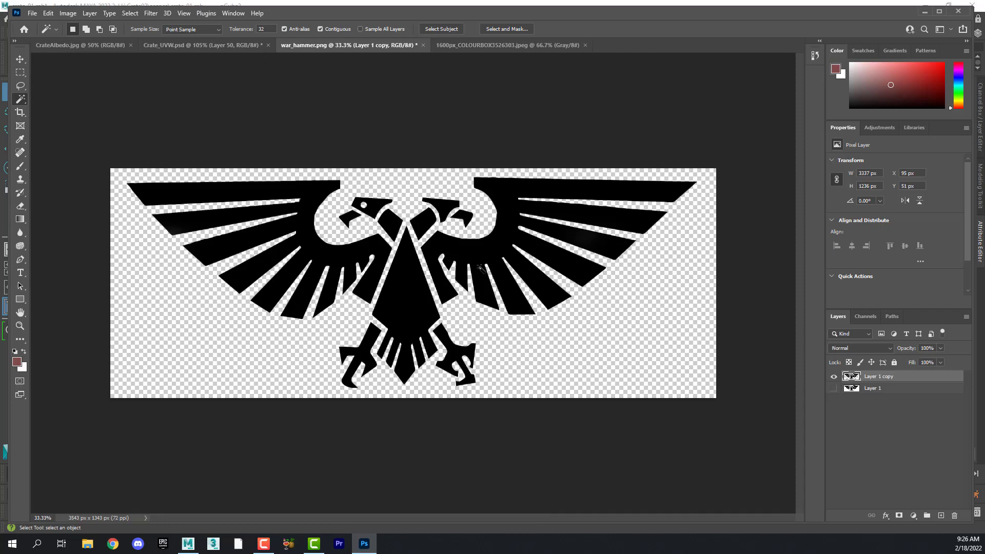
click(201, 48)
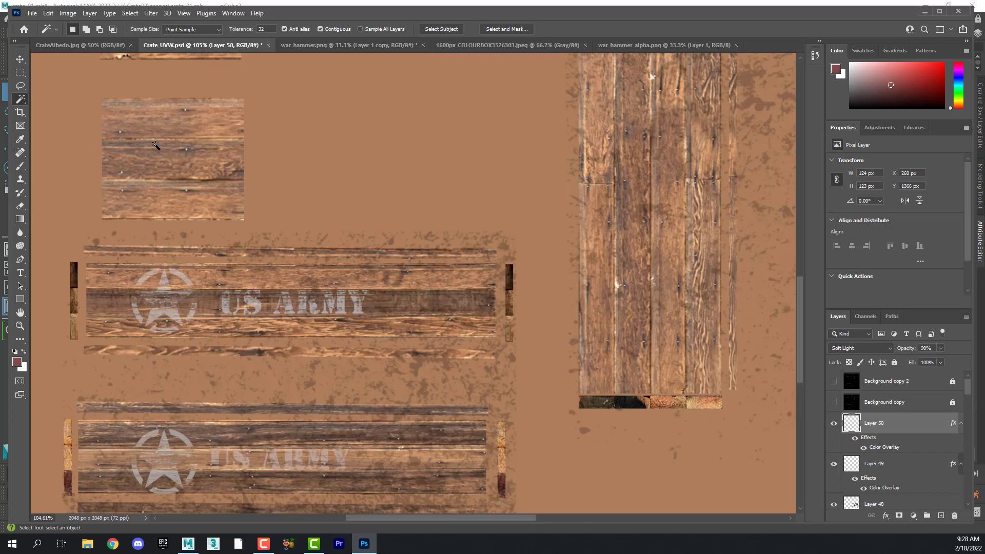
click(319, 46)
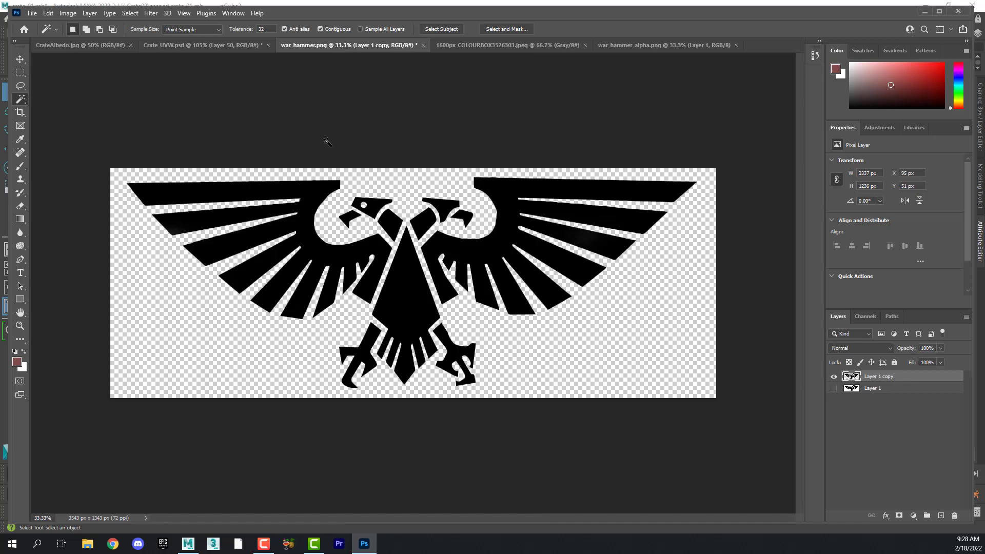
key(ctrl+a)
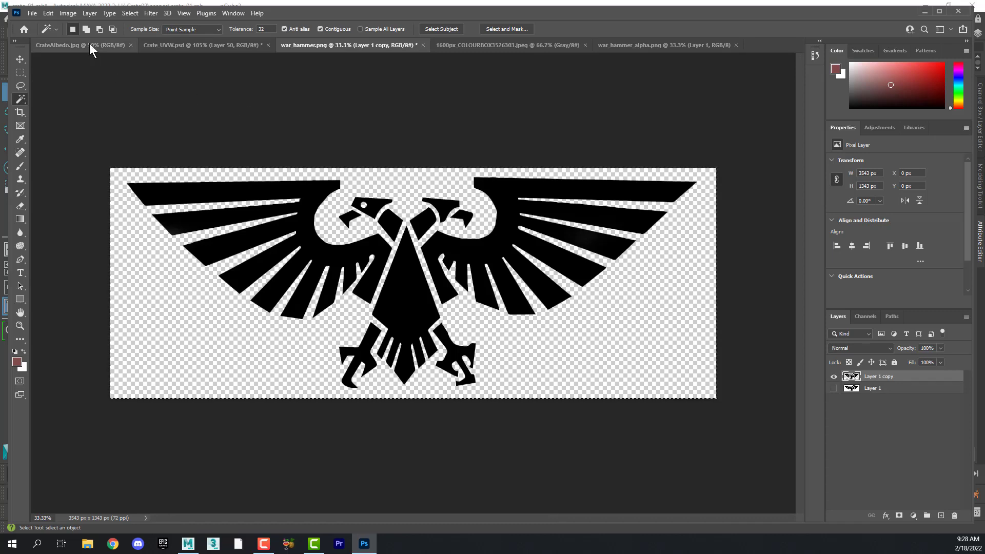
click(166, 43)
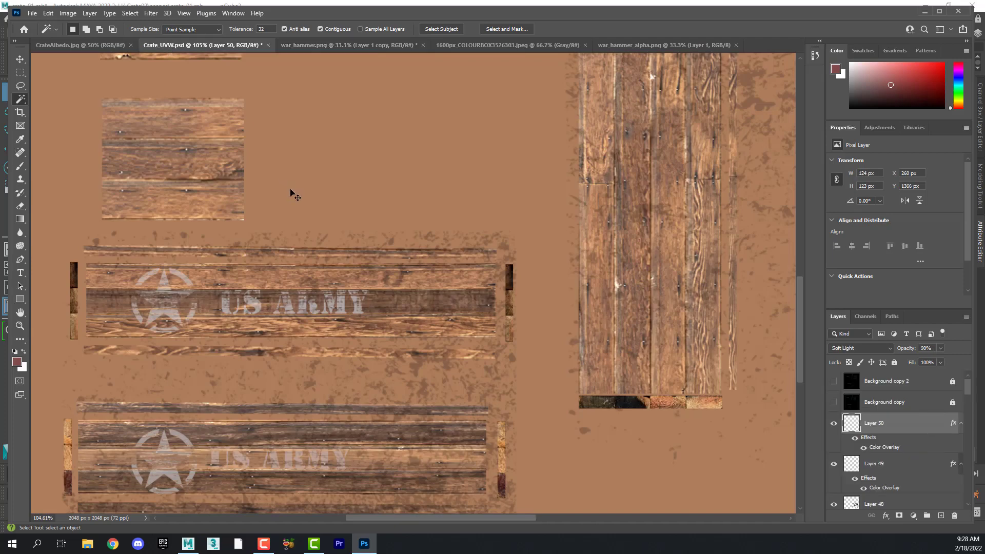
Paste the eagle as a new layer and shrink it with Free Transform
key(ctrl+v)
scroll(501, 192, up, 1)
scroll(500, 193, down, 1)
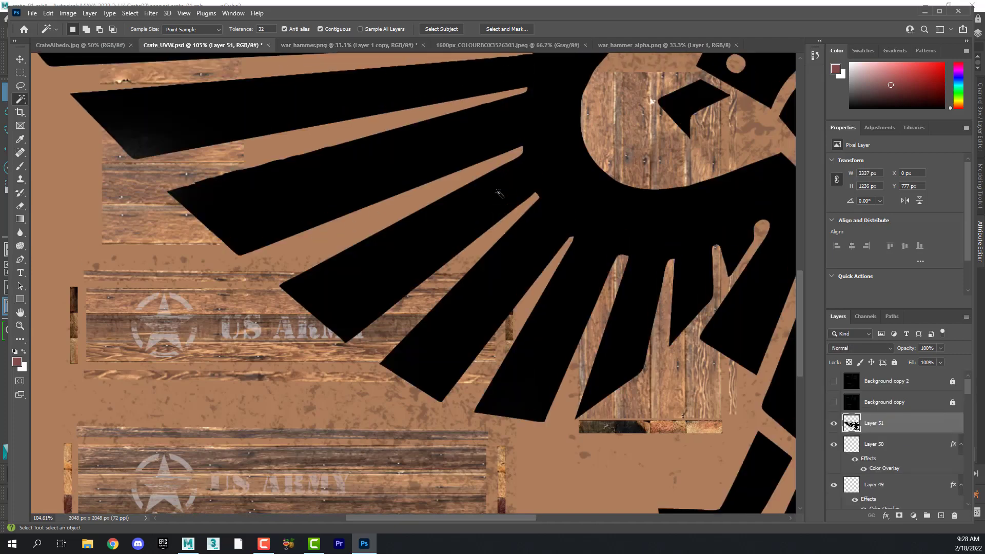
scroll(499, 192, down, 8)
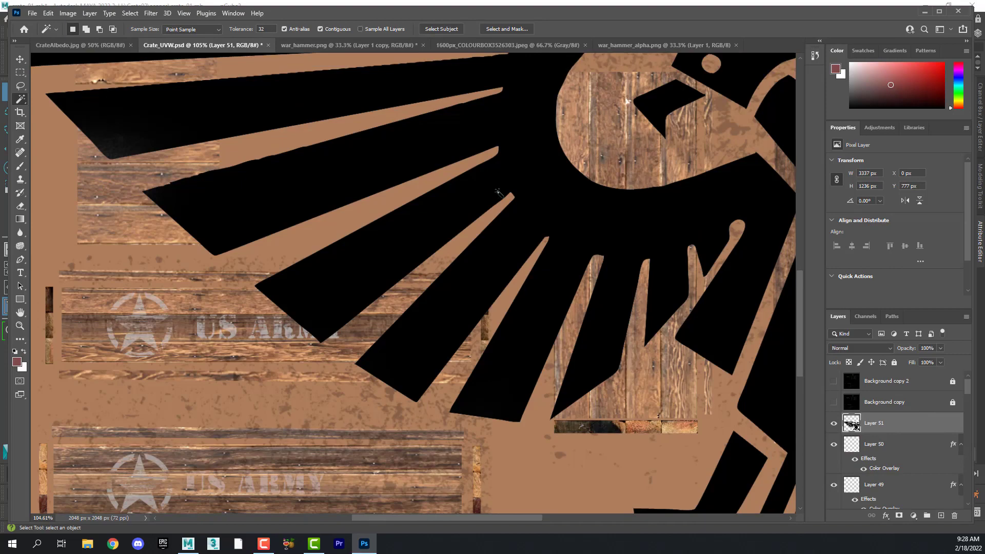
scroll(499, 192, down, 1)
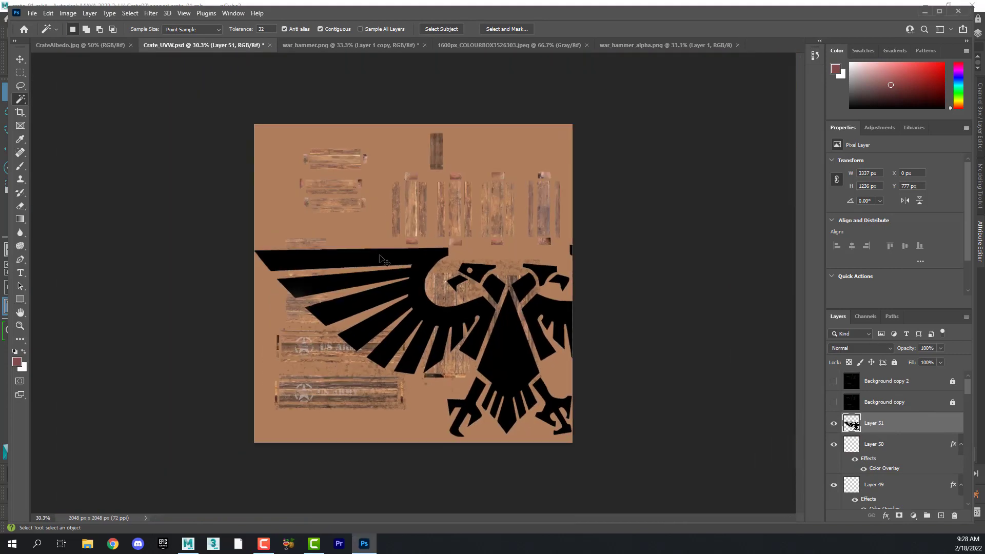
key(ctrl+t)
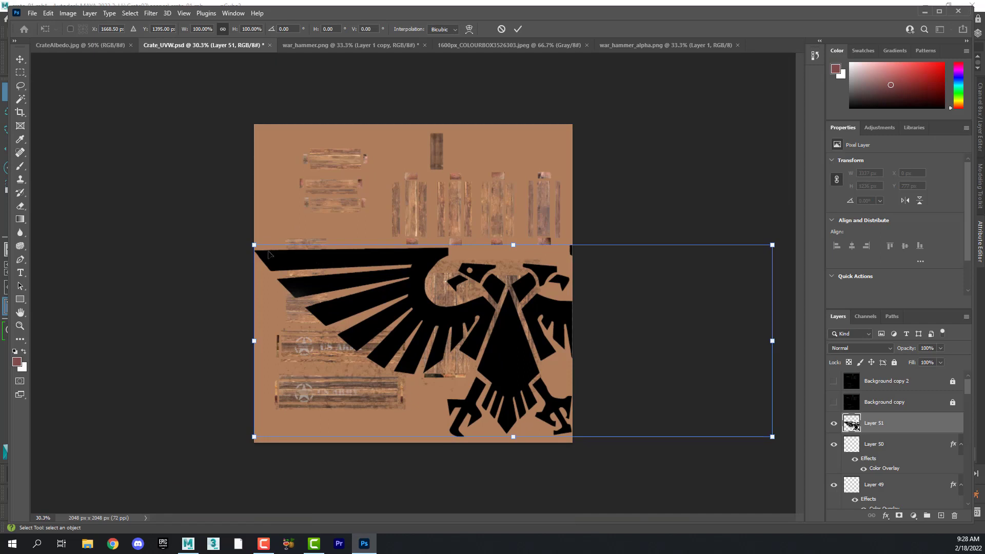
drag(254, 245, 317, 311)
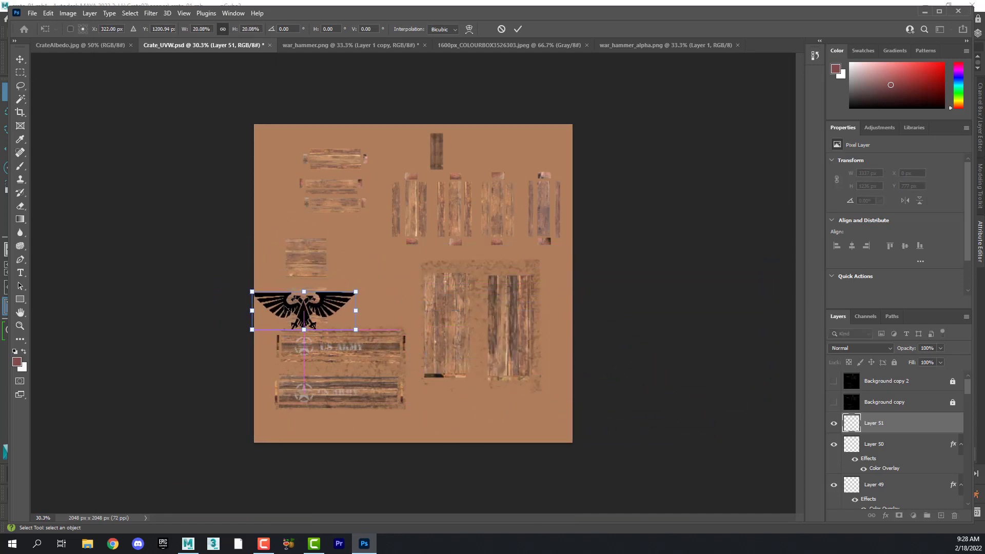
drag(252, 291, 314, 309)
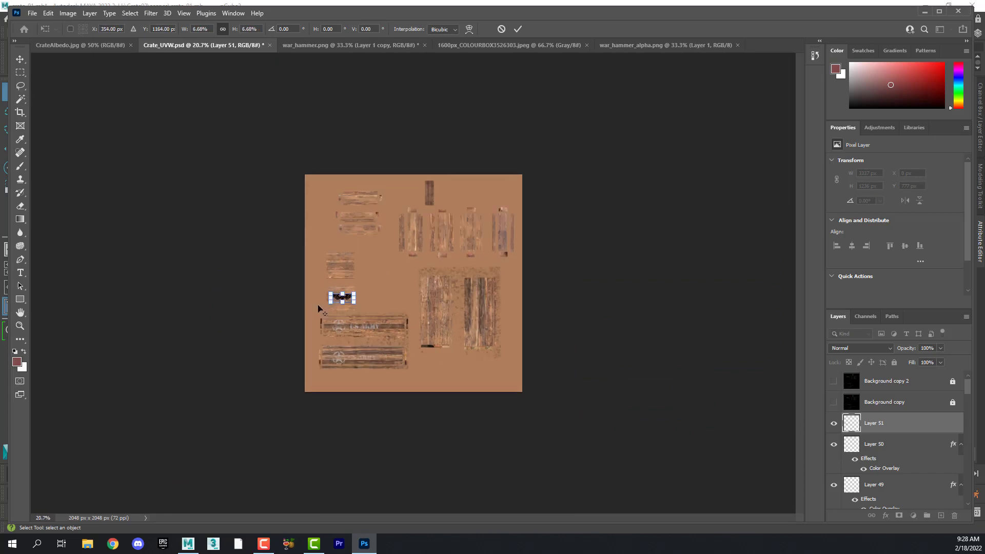
Centre the eagle on the small square plank panel, fine-tune its size, and commit the transform
scroll(314, 308, up, 3)
scroll(277, 318, up, 8)
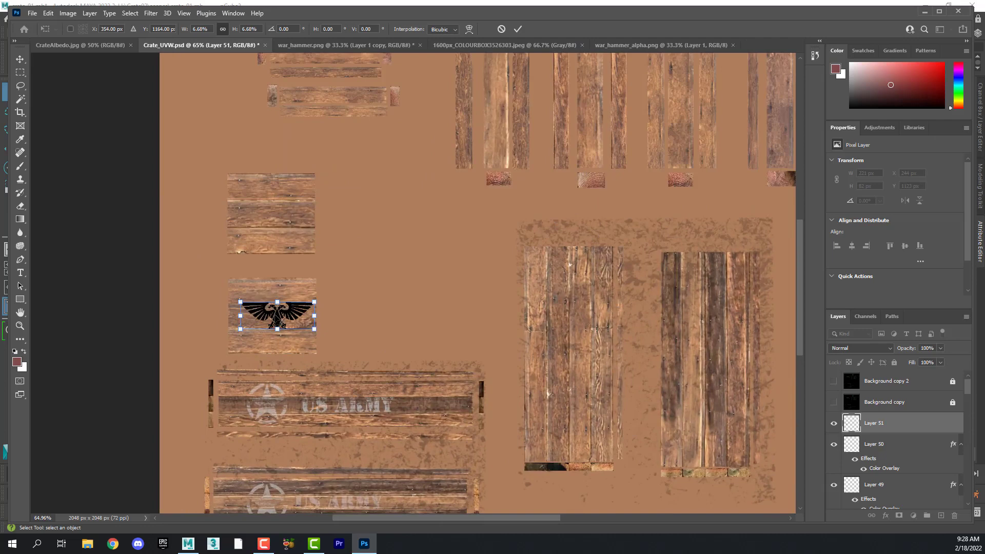
scroll(277, 319, up, 1)
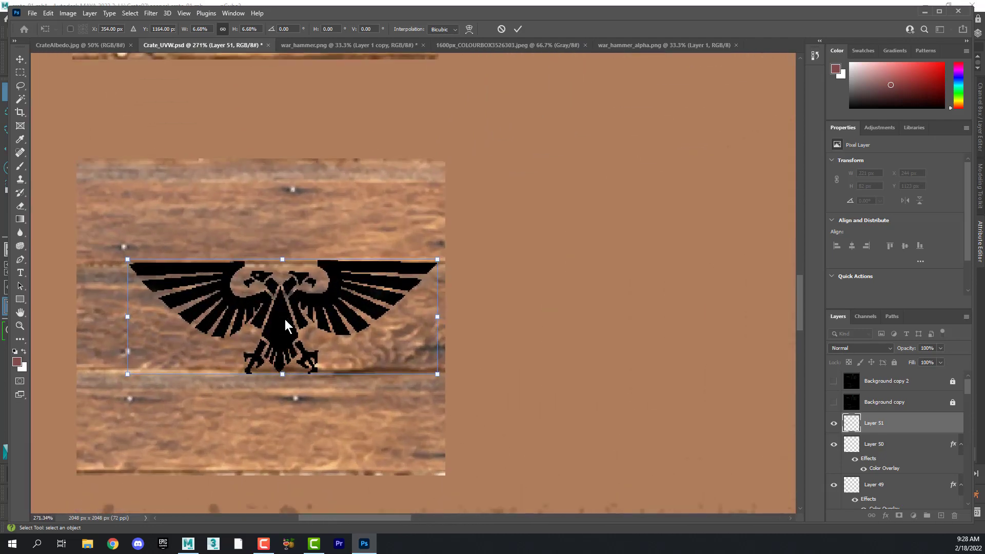
drag(282, 323, 253, 324)
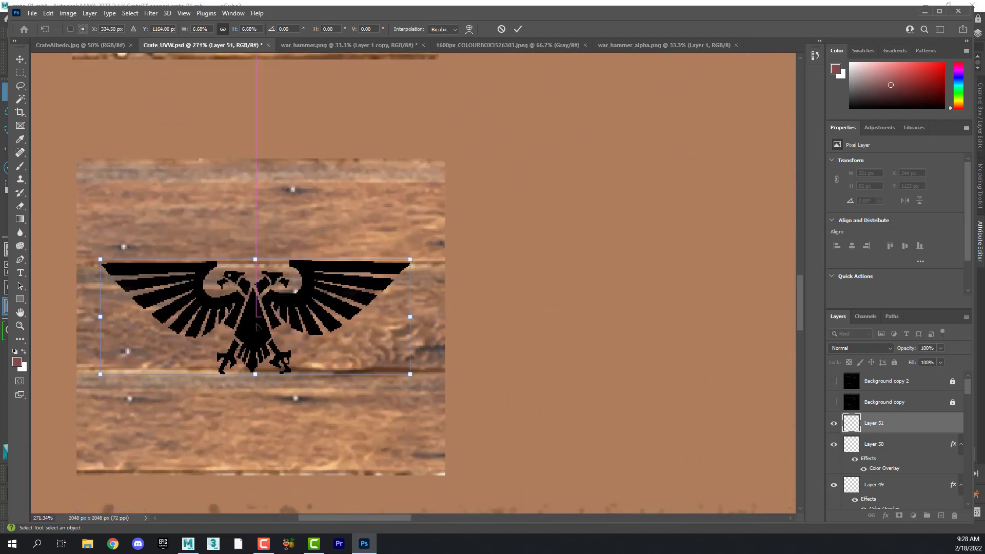
drag(410, 374, 433, 383)
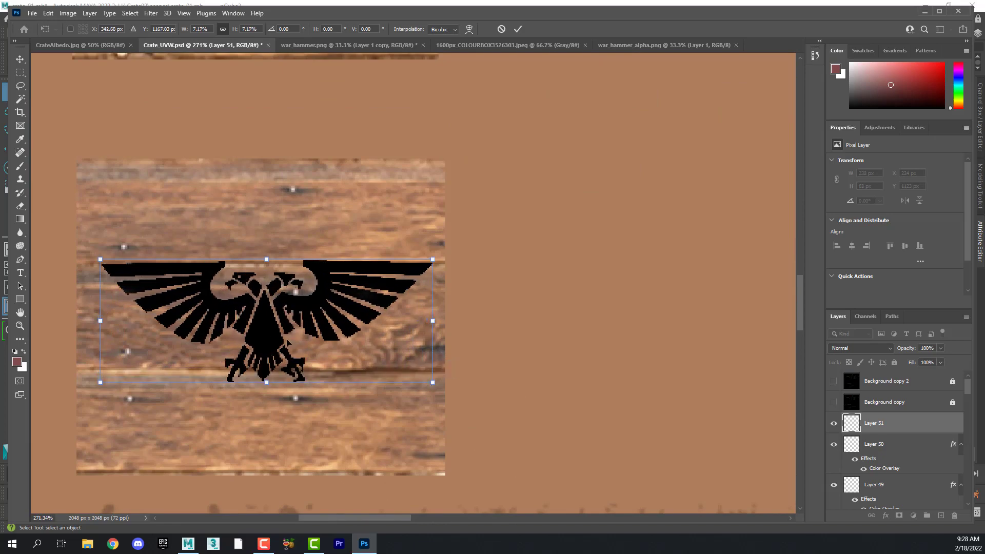
drag(268, 340, 261, 341)
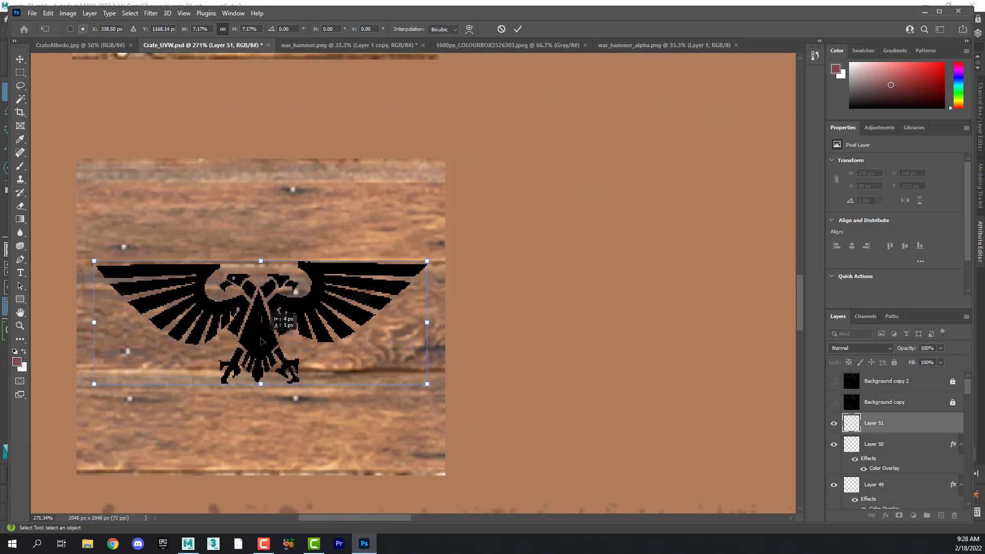
drag(260, 341, 260, 341)
key(Return)
key(w)
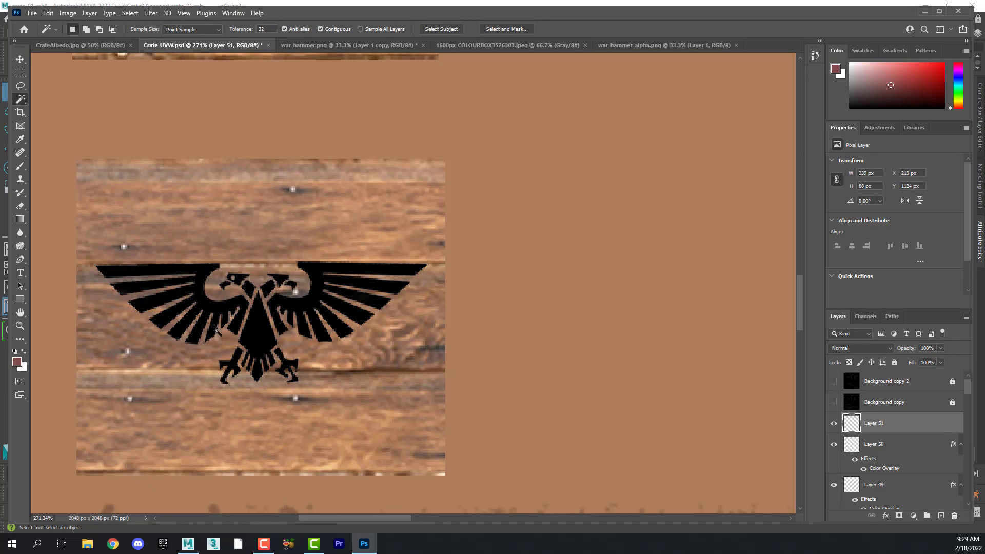
scroll(318, 376, down, 5)
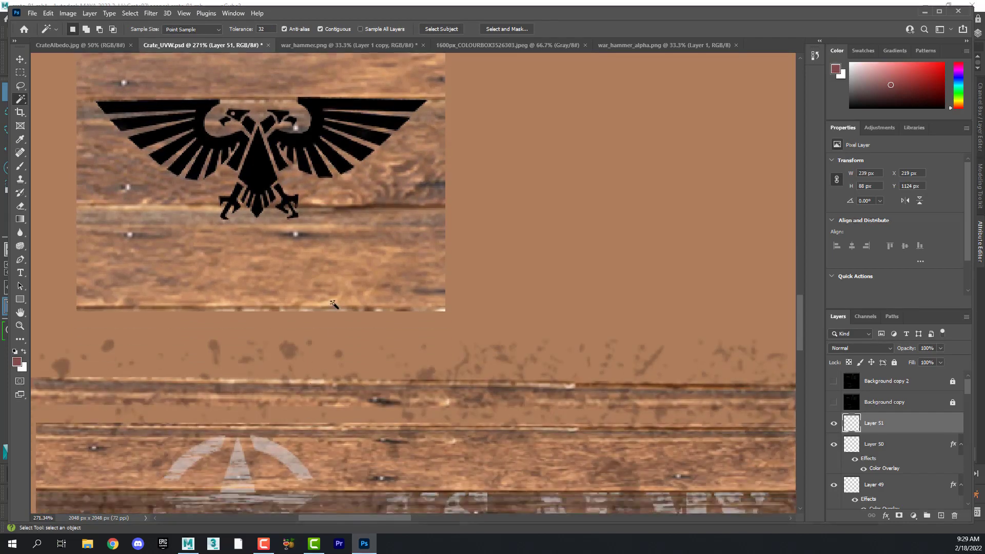
scroll(334, 308, up, 5)
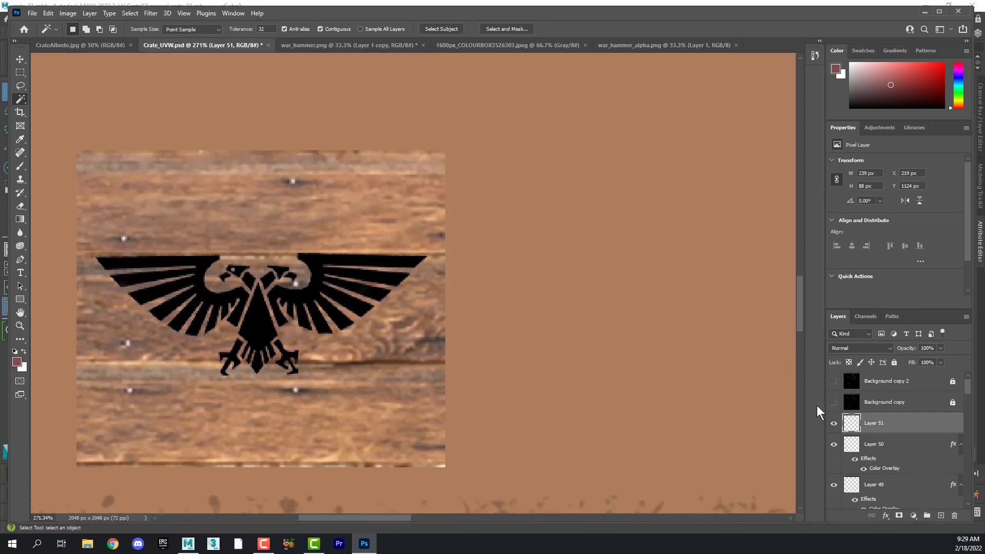
Change Layer 51's eagle Color Overlay to light grey c5c2c5 with Normal blend mode
key(space)
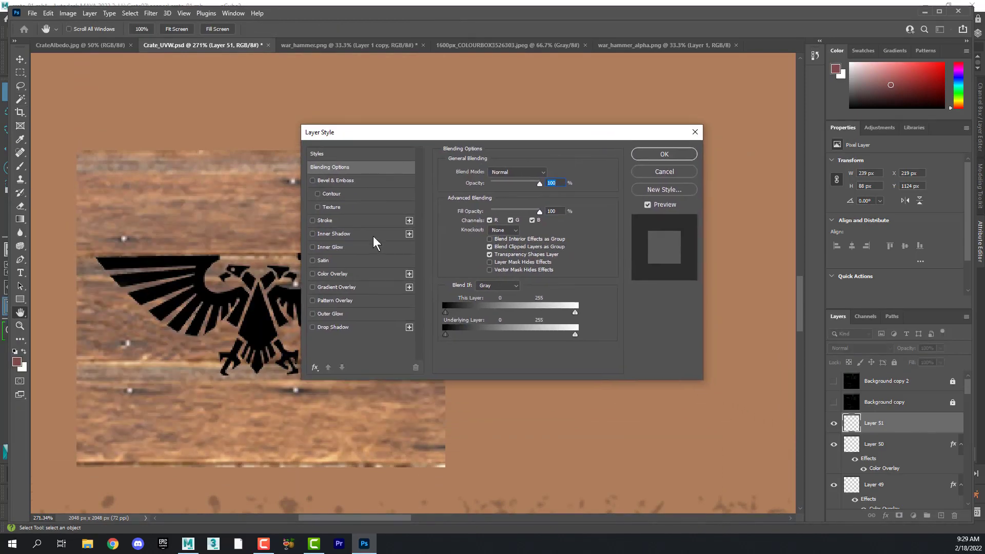
click(359, 274)
drag(399, 139, 520, 136)
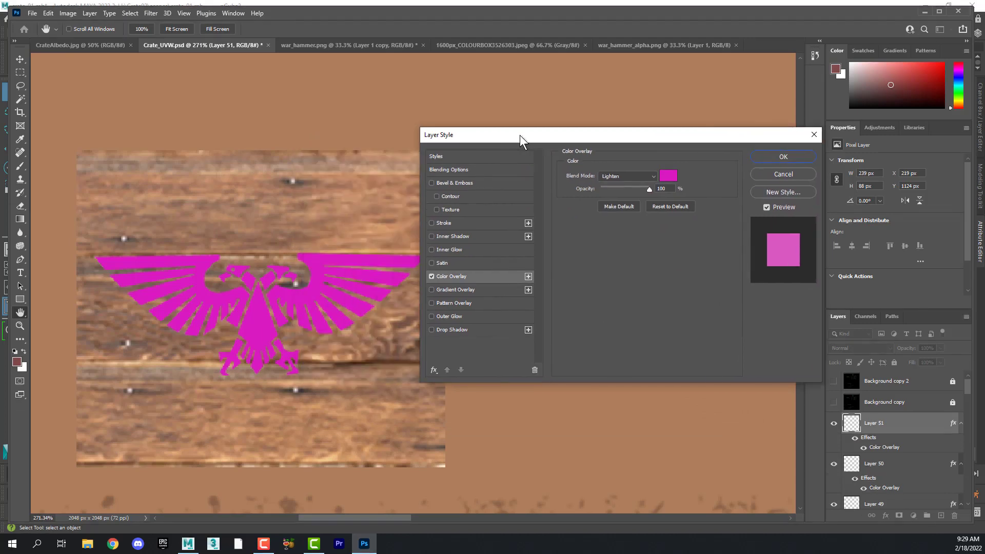
click(672, 178)
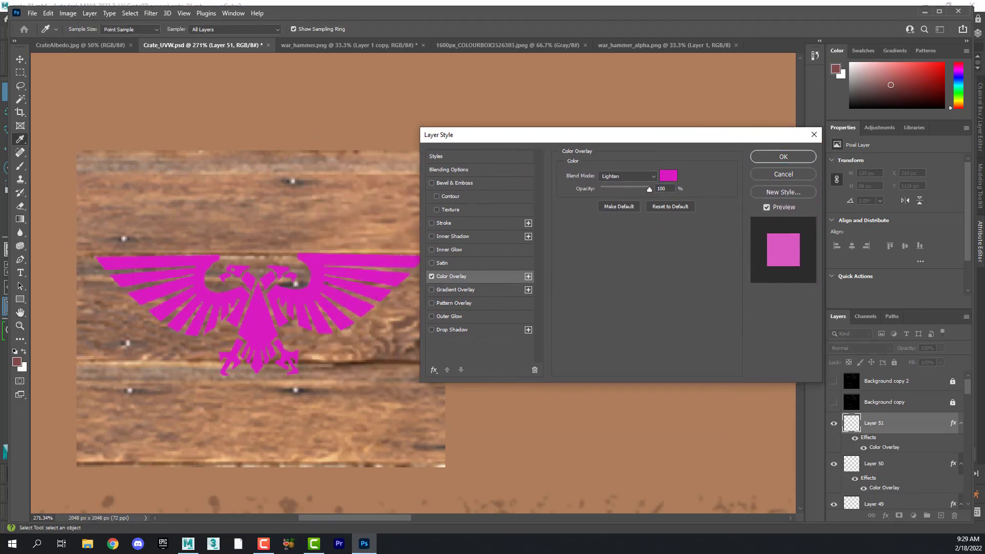
click(566, 243)
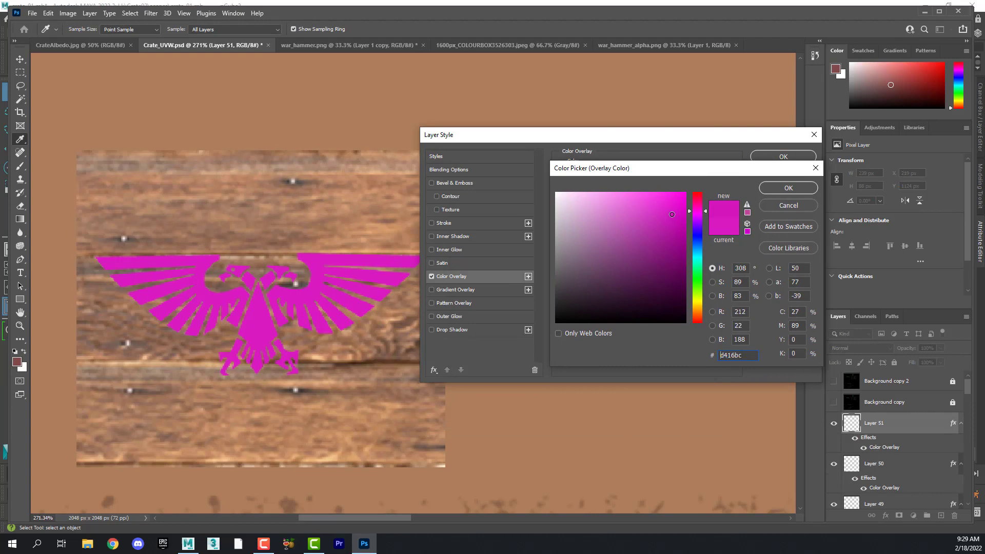
drag(566, 243, 558, 222)
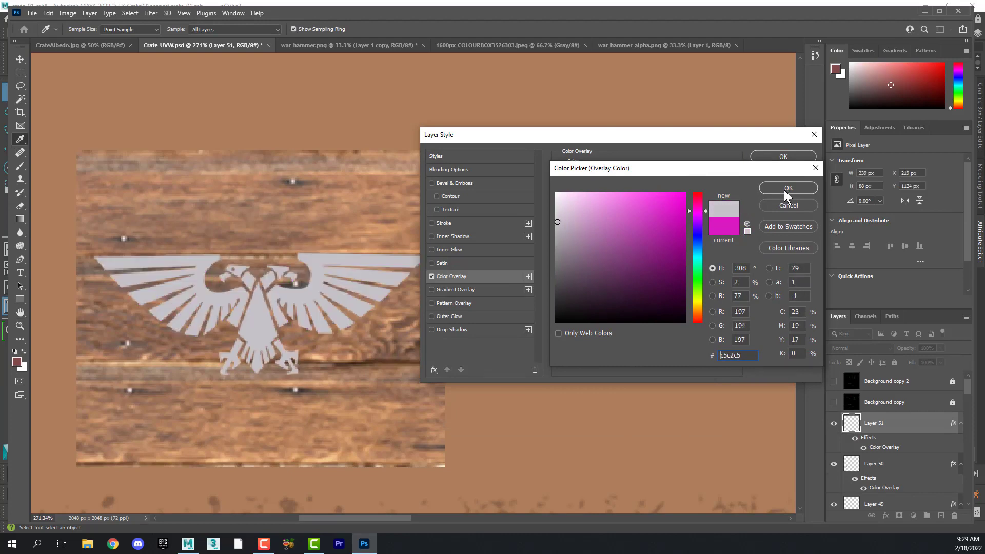
click(784, 190)
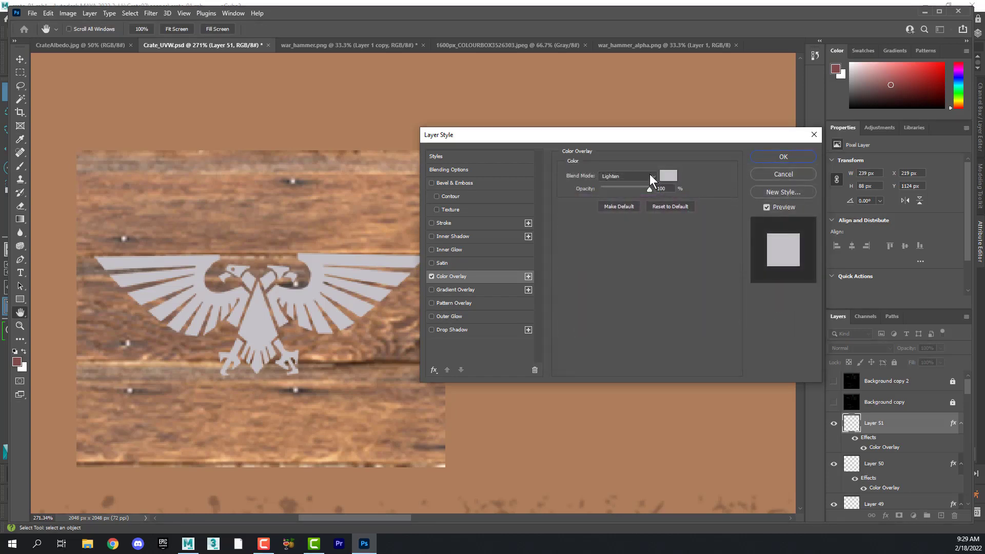
click(650, 175)
click(642, 185)
click(783, 157)
key(w)
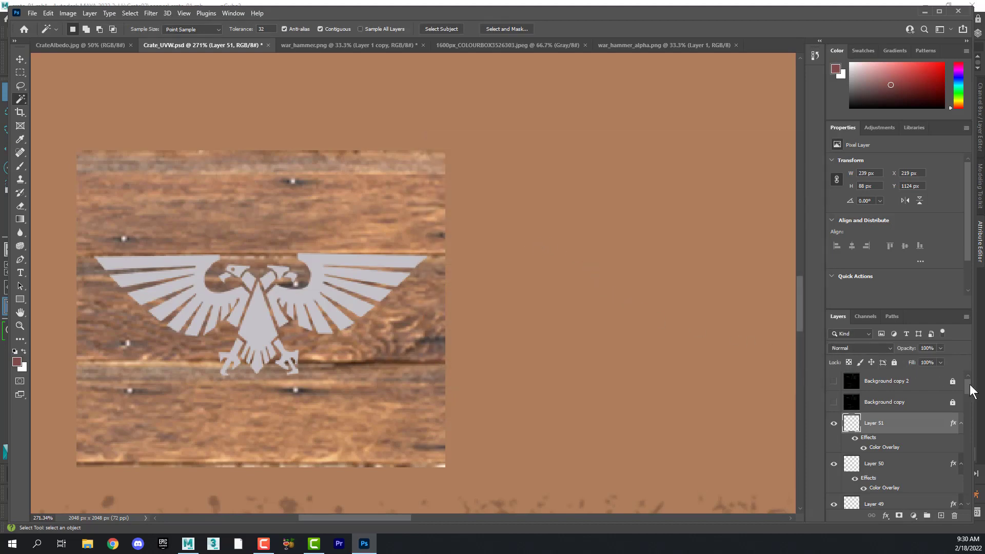
drag(967, 387, 967, 399)
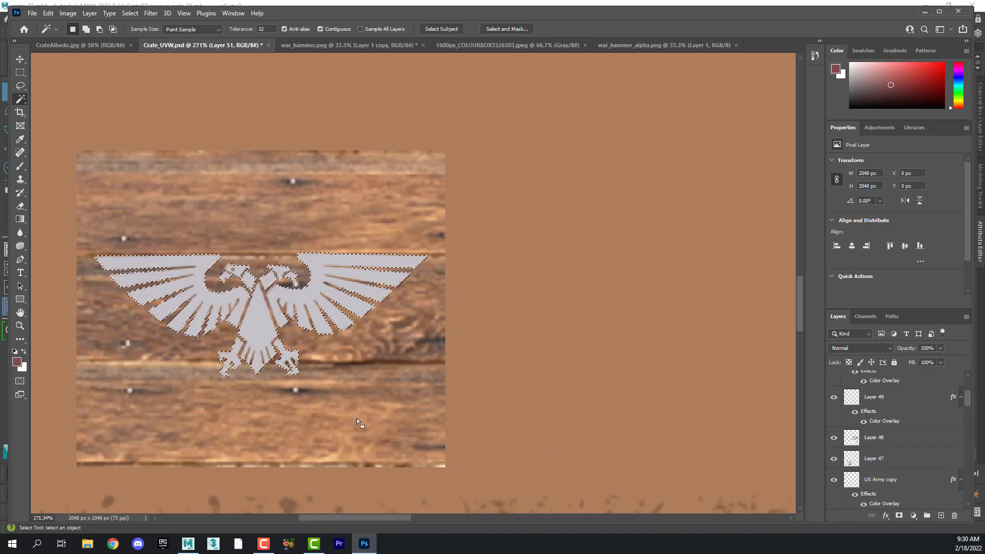
click(336, 307)
click(20, 60)
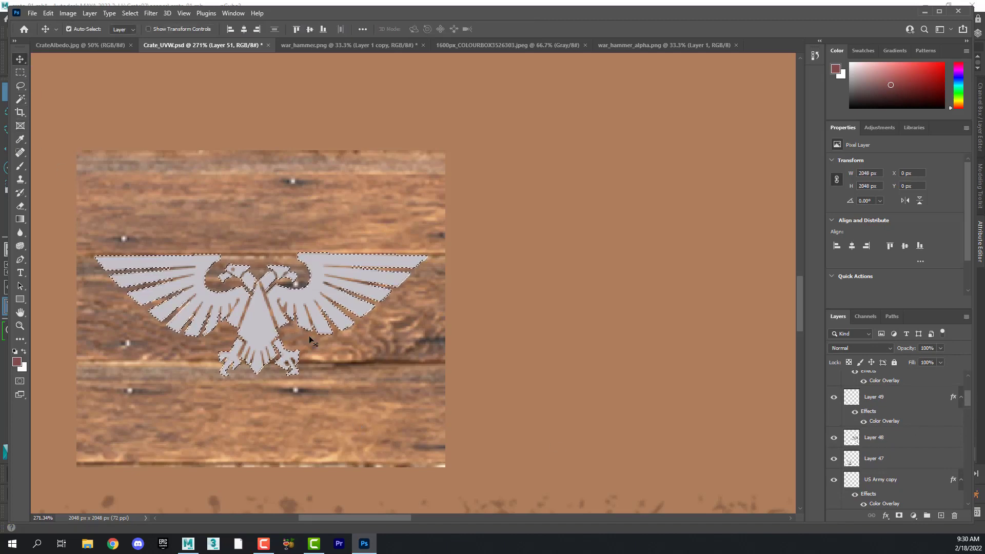
click(389, 388)
key(ctrl+d)
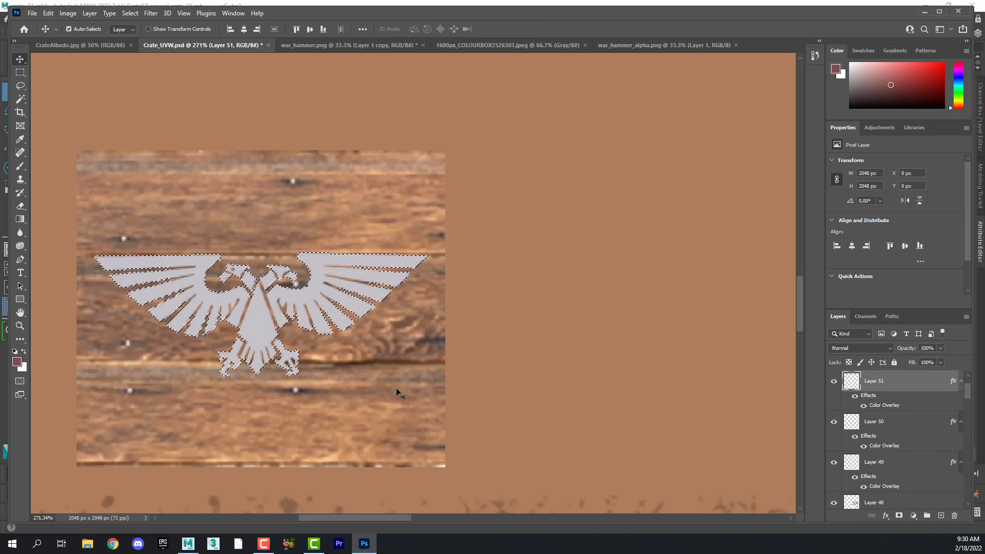
click(421, 412)
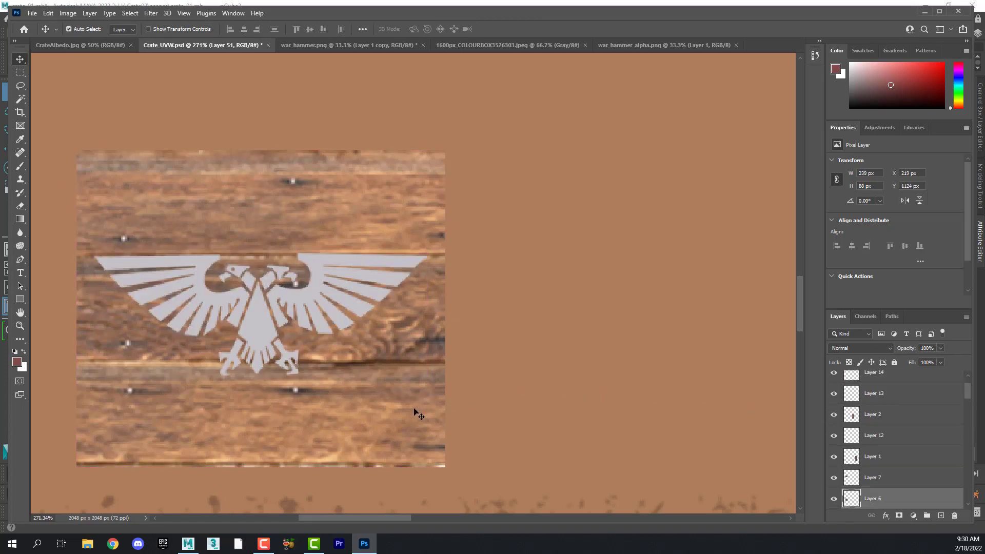
click(835, 500)
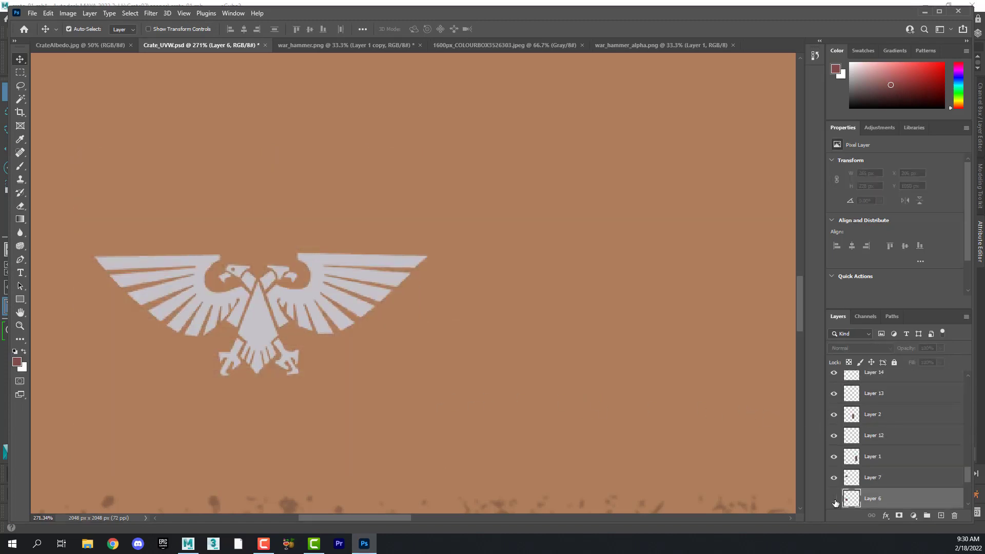
click(835, 501)
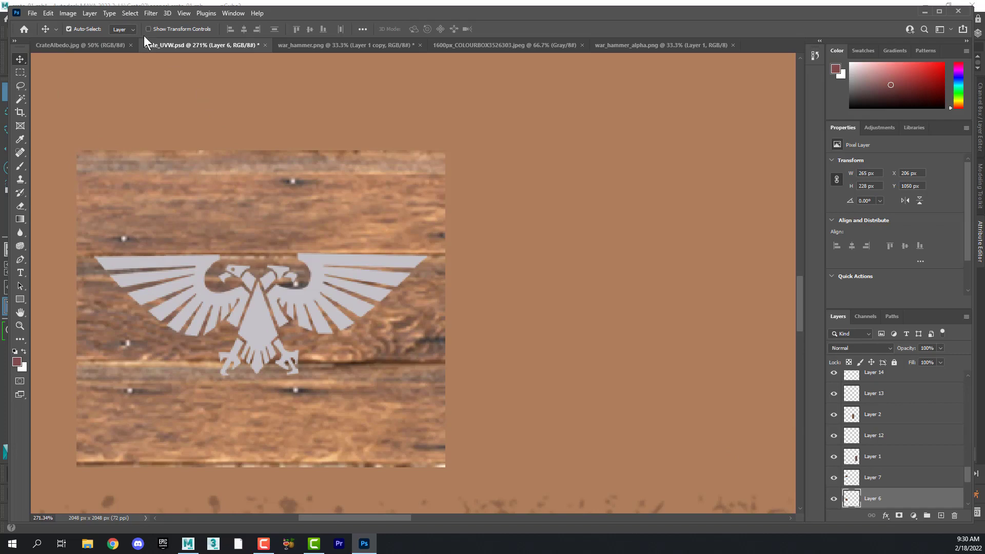
click(131, 11)
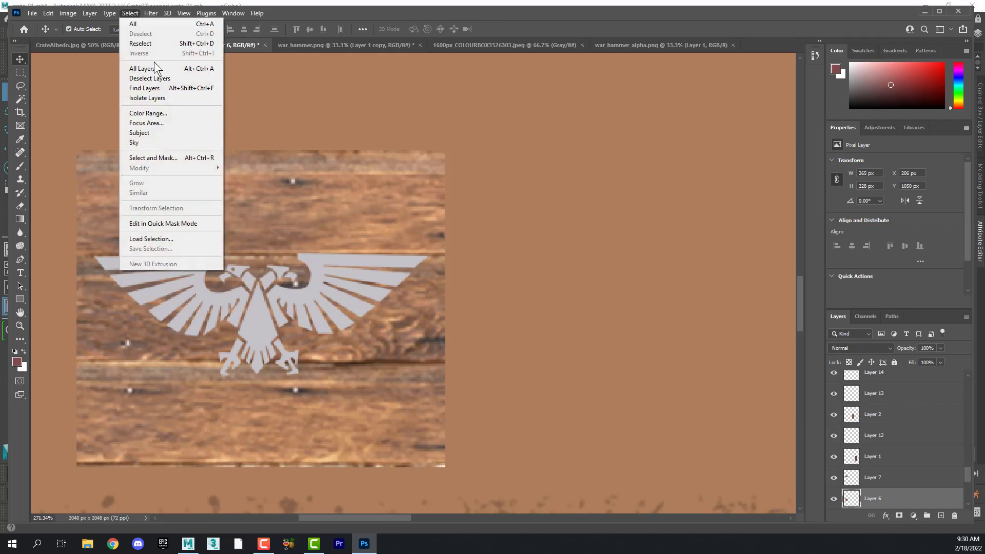
Use Color Range to select the tan wood tones by sampling the planks (Fuzziness 40)
click(173, 113)
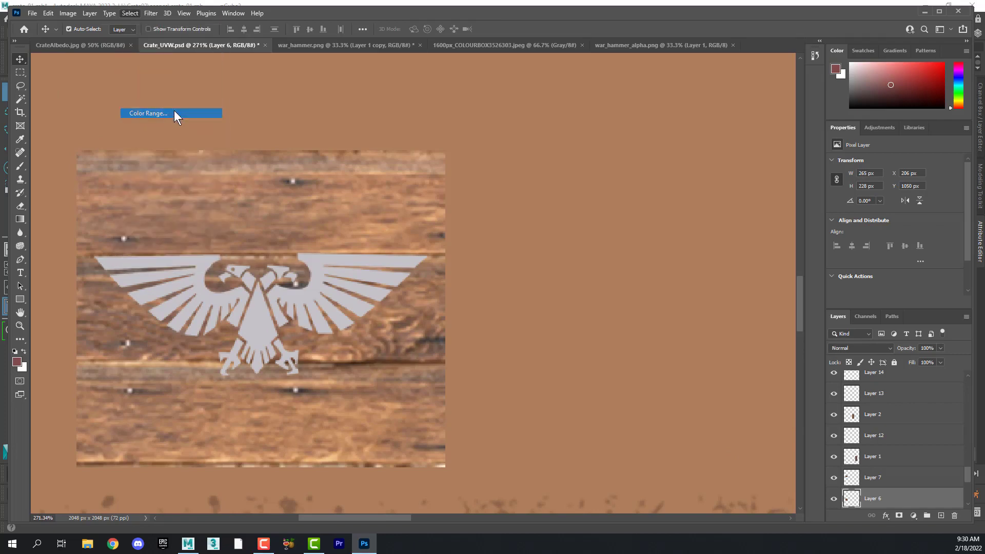
drag(503, 81, 587, 104)
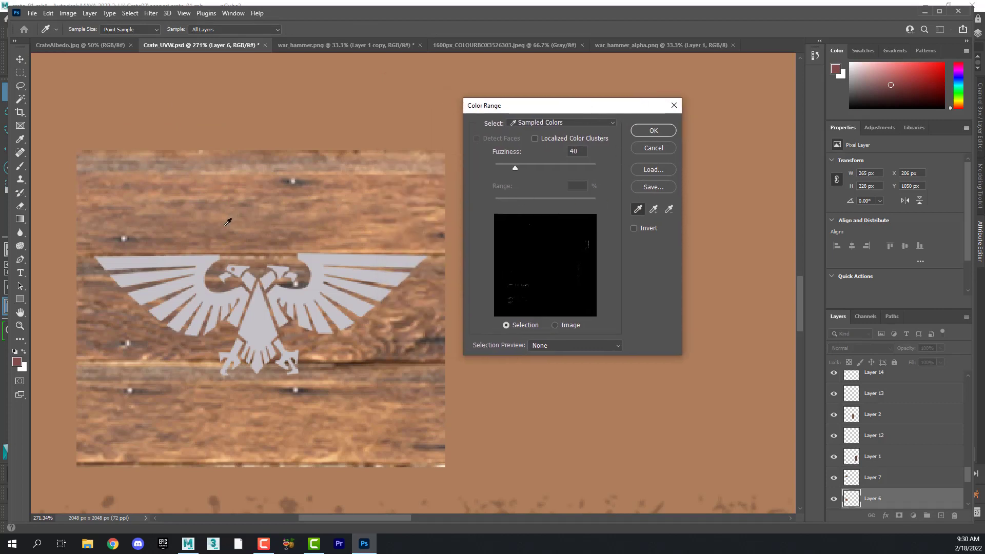
click(351, 237)
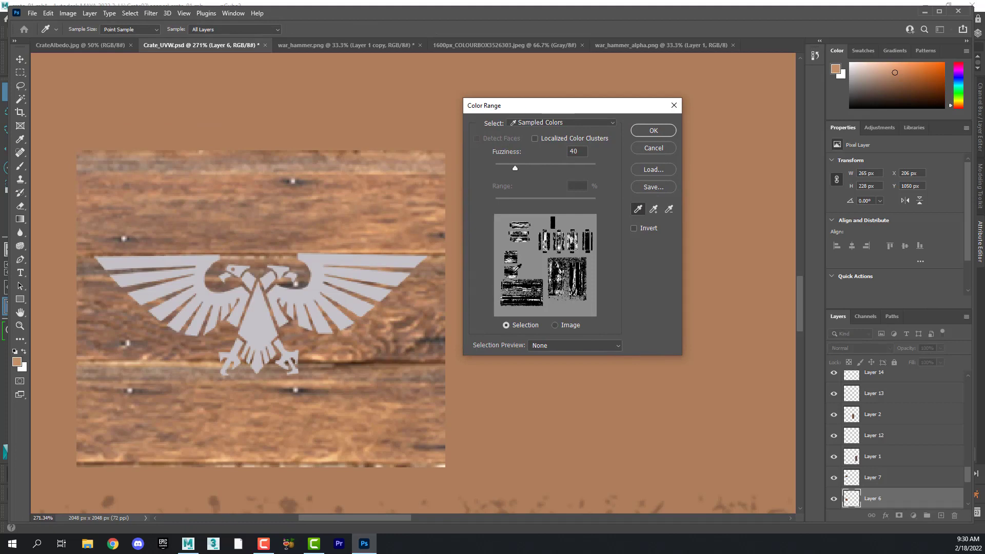
click(650, 131)
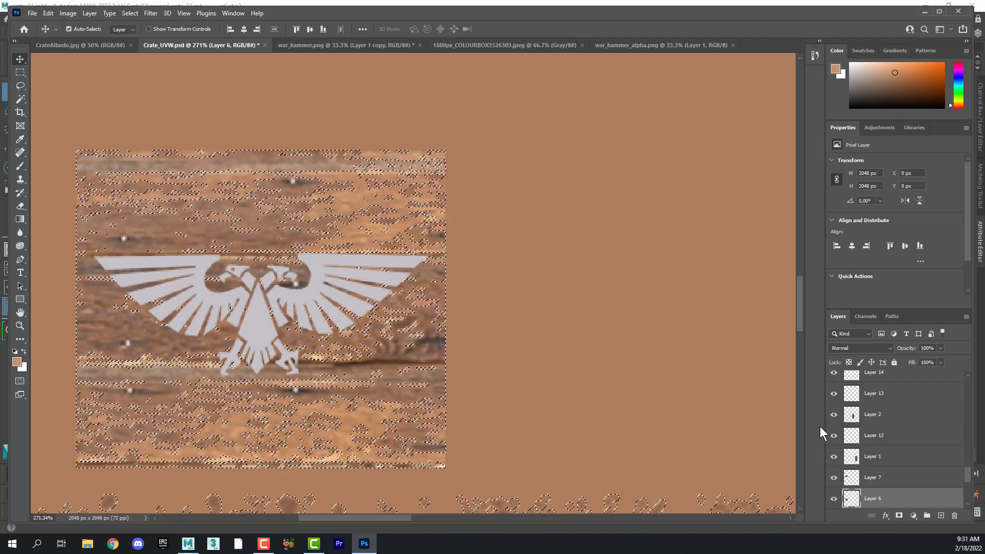
Hide Layer 51's grey eagle so only the bare wood panel shows
drag(966, 474, 964, 384)
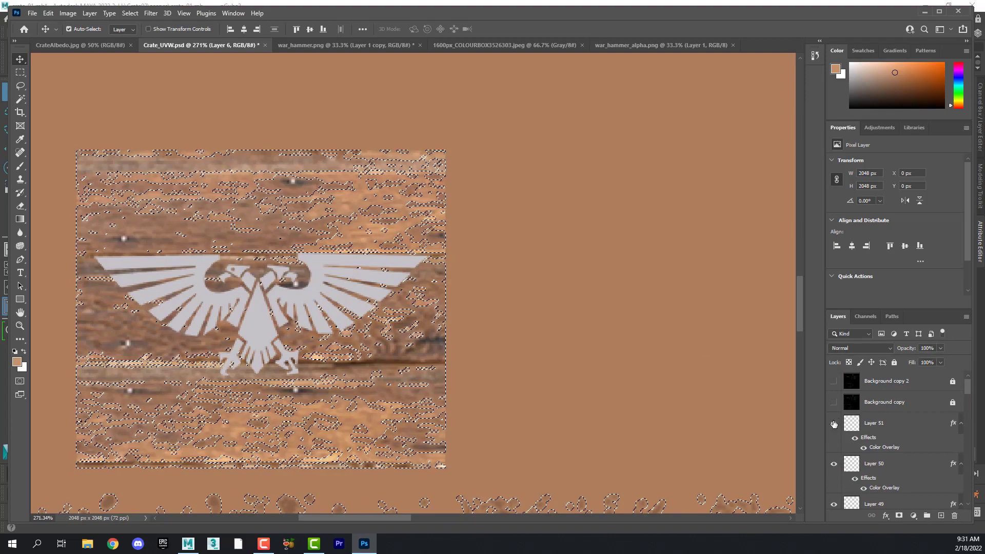
click(834, 423)
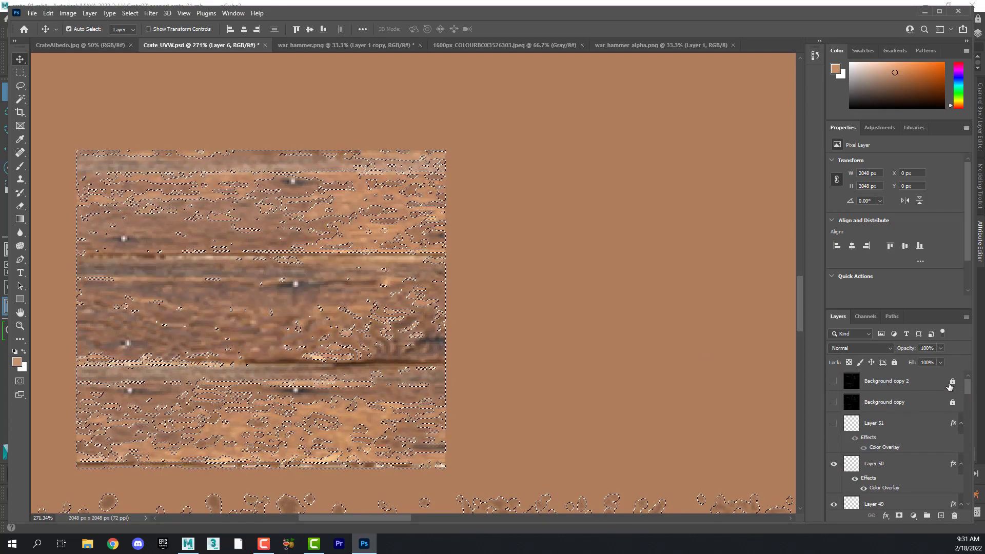
drag(968, 386, 976, 485)
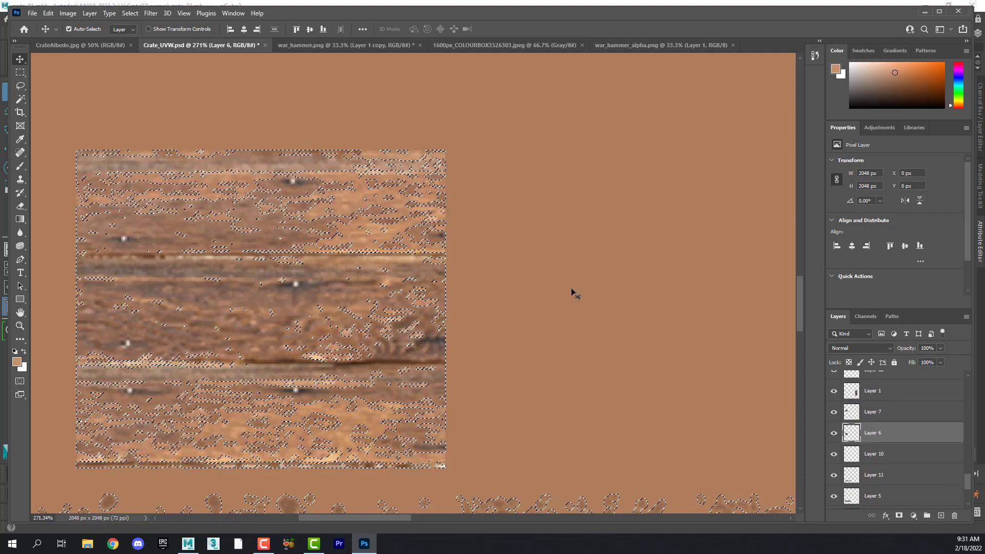
Make a Color Range selection from a wood sample, retry it, and dismiss the 'No pixels are selected' warning
click(129, 14)
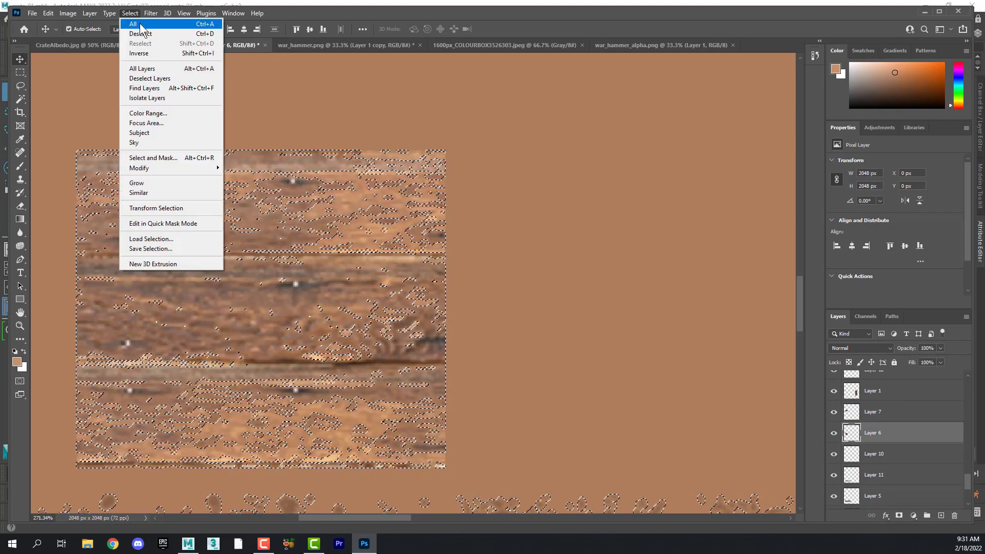
click(169, 113)
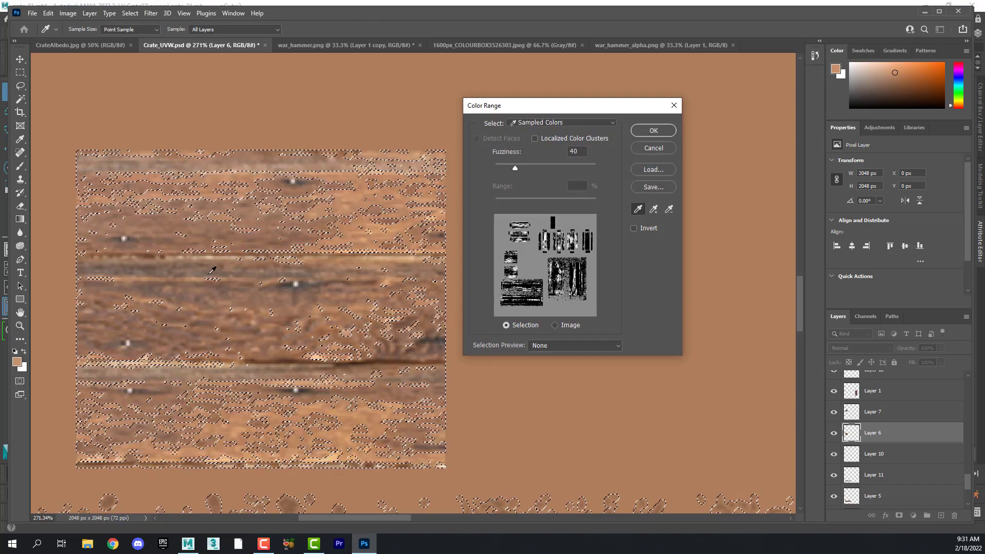
click(215, 182)
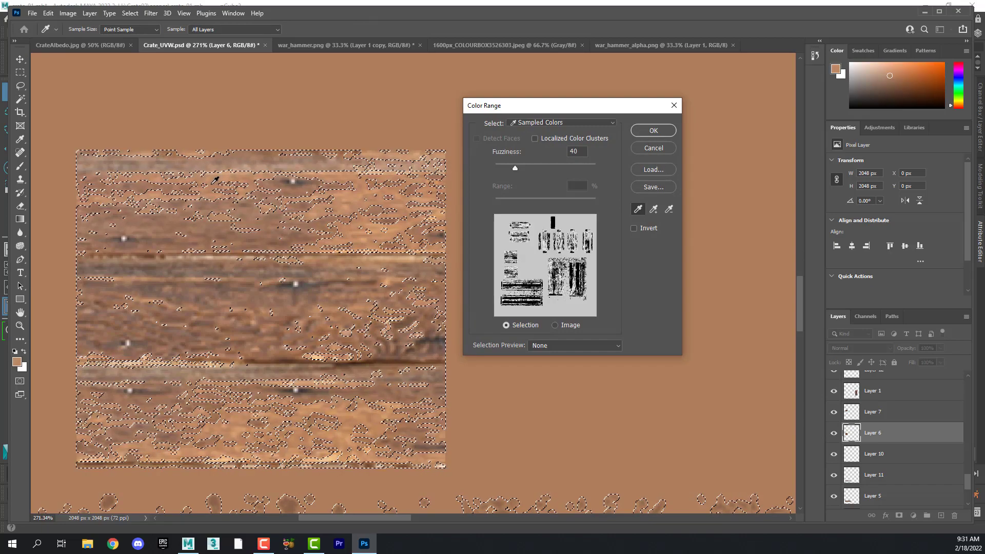
click(649, 131)
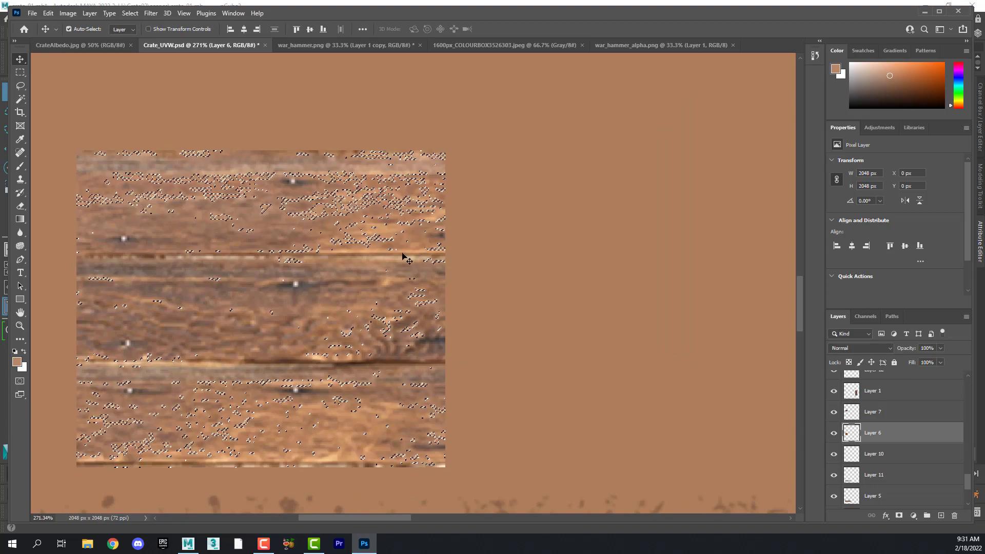
click(151, 13)
mouse_move(130, 14)
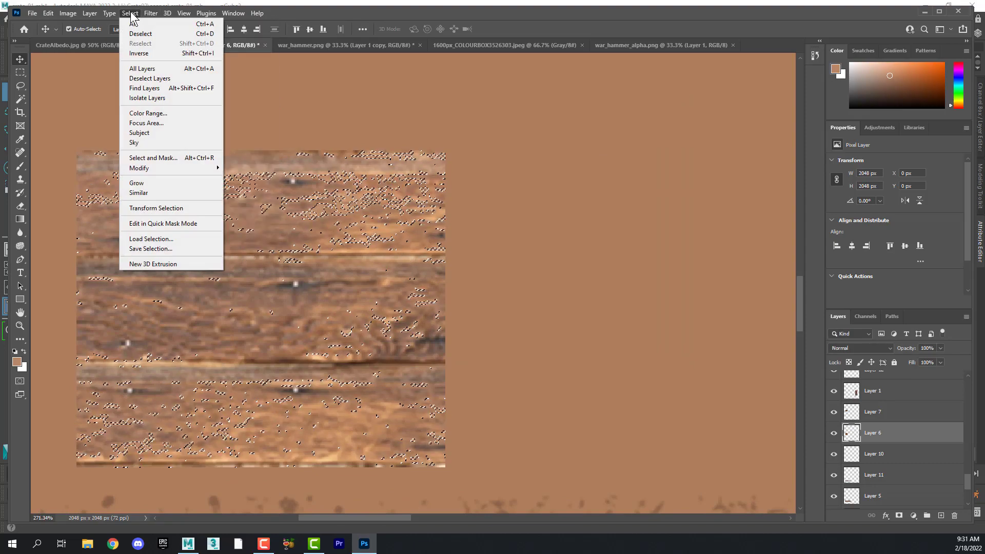
click(168, 113)
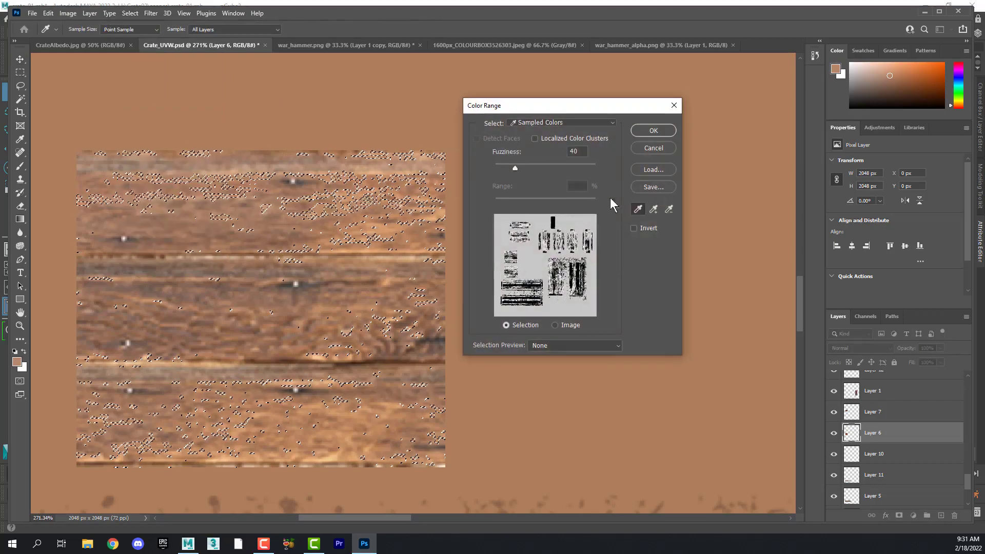
click(183, 286)
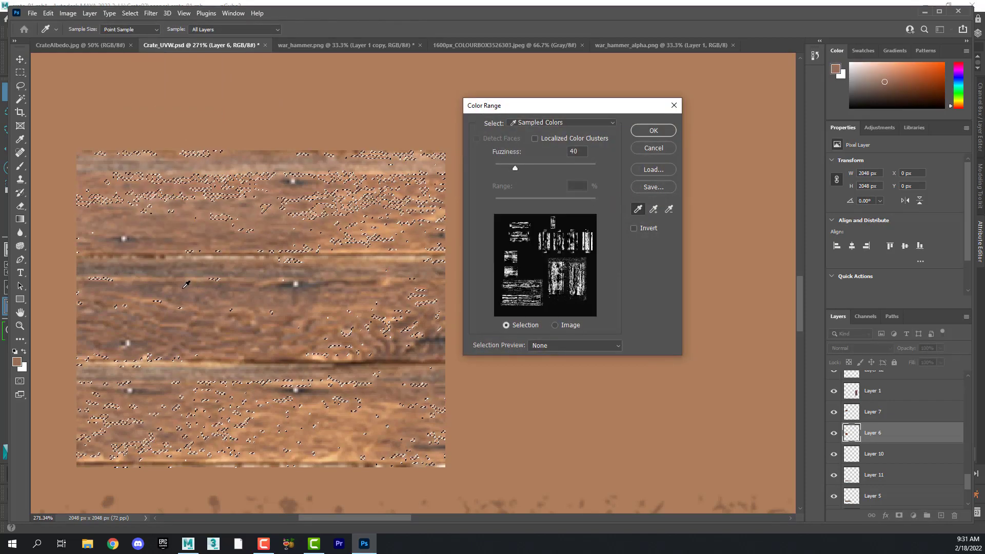
click(653, 131)
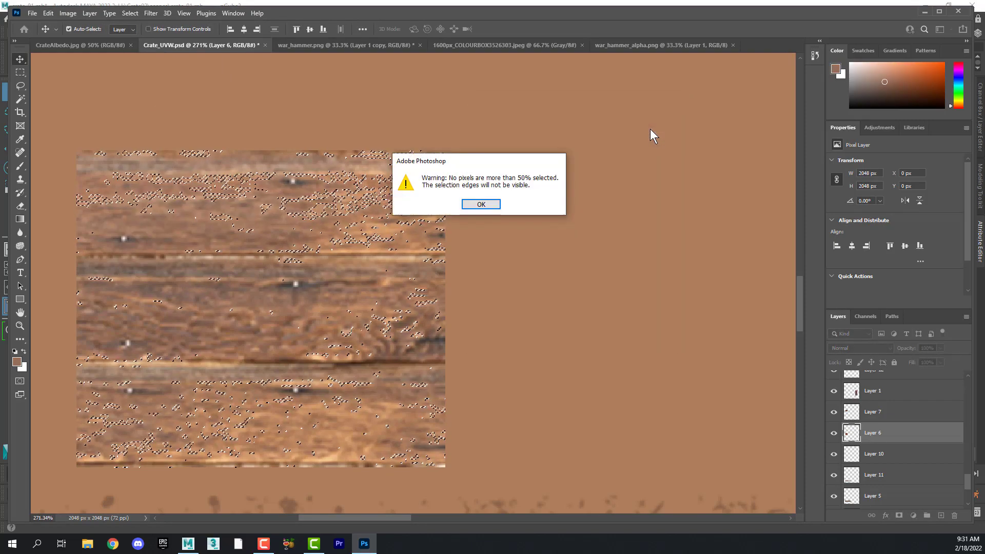
click(487, 203)
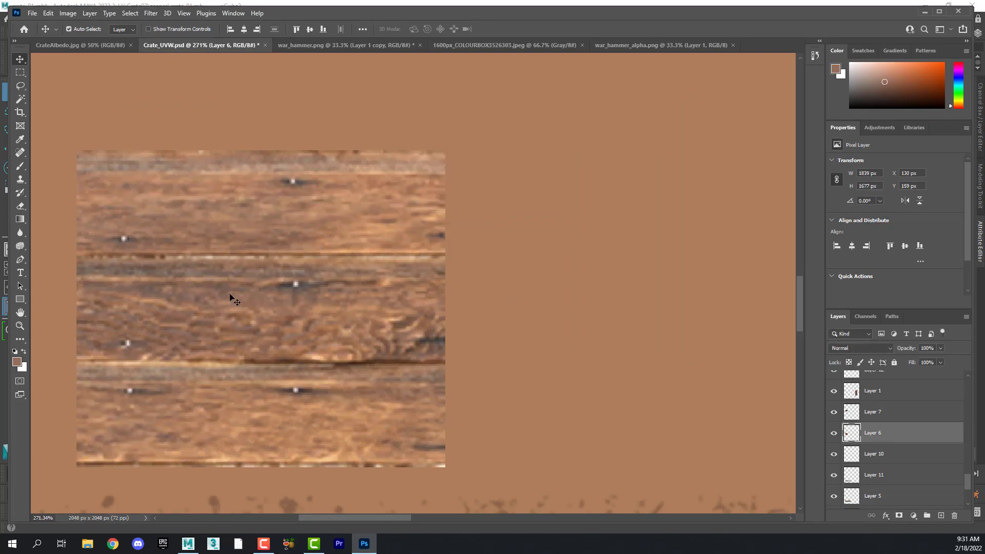
Retry Color Range on another wood sample and dismiss the no-pixels warning again
click(146, 14)
mouse_move(130, 13)
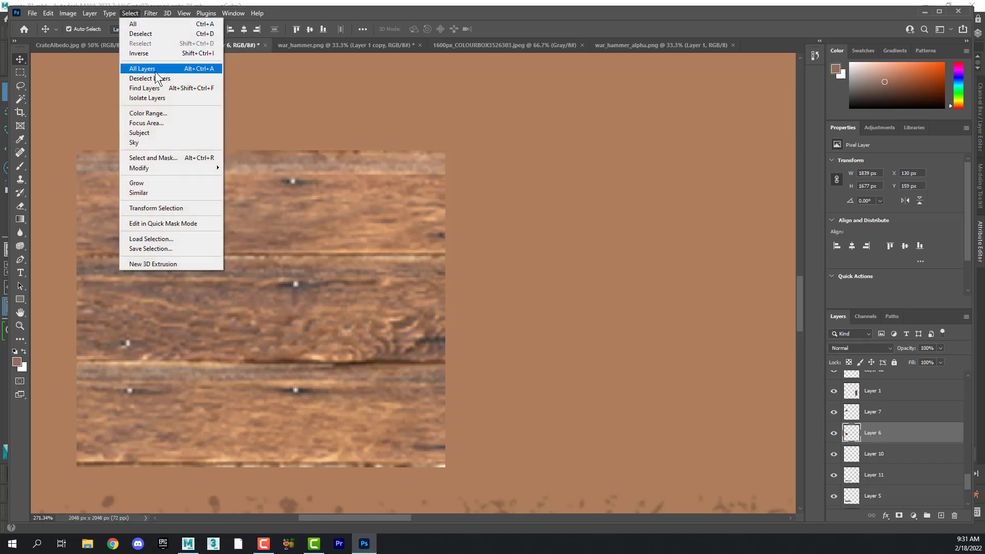
click(163, 112)
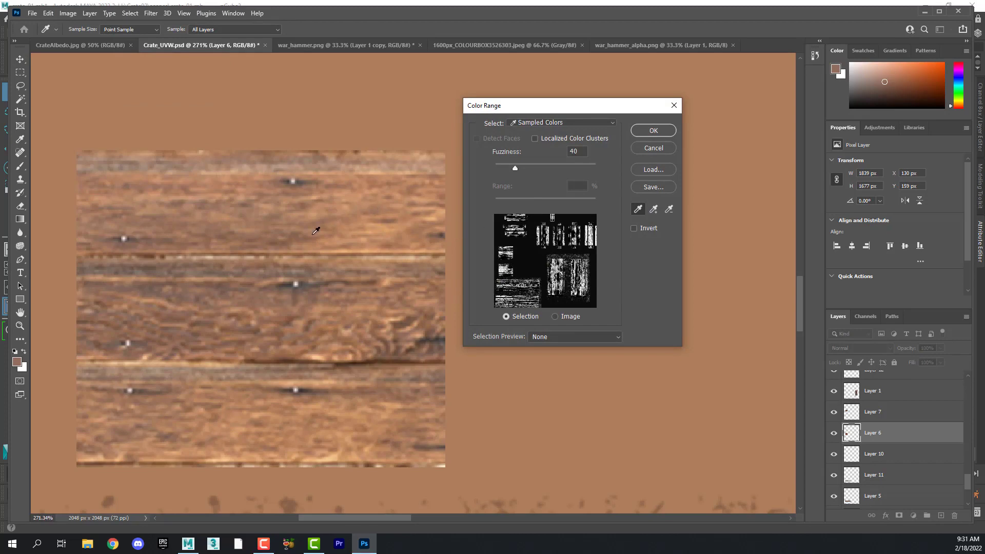
click(302, 215)
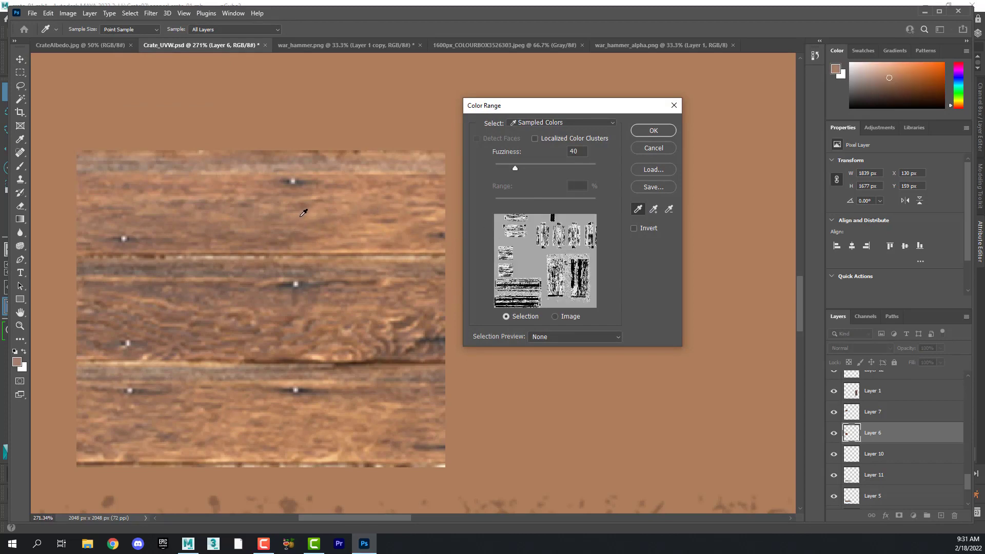
click(654, 131)
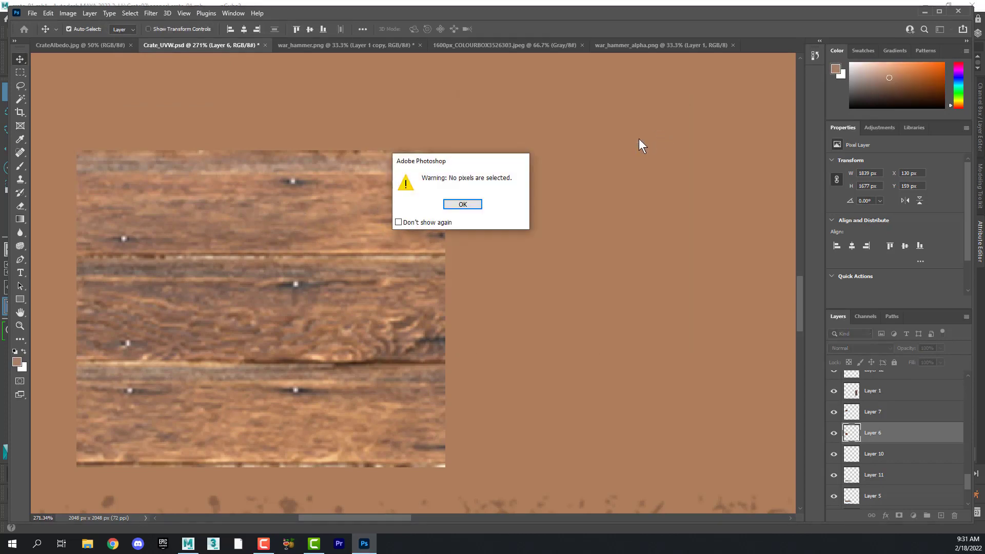
click(463, 204)
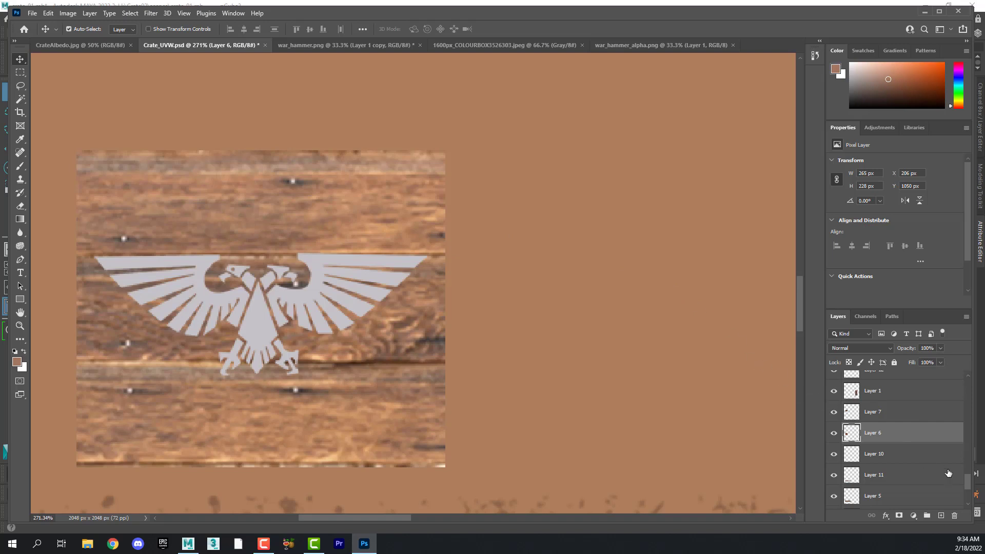
Hide Layer 51 and select the wood-grain colour with Color Range
drag(968, 483, 963, 384)
click(834, 424)
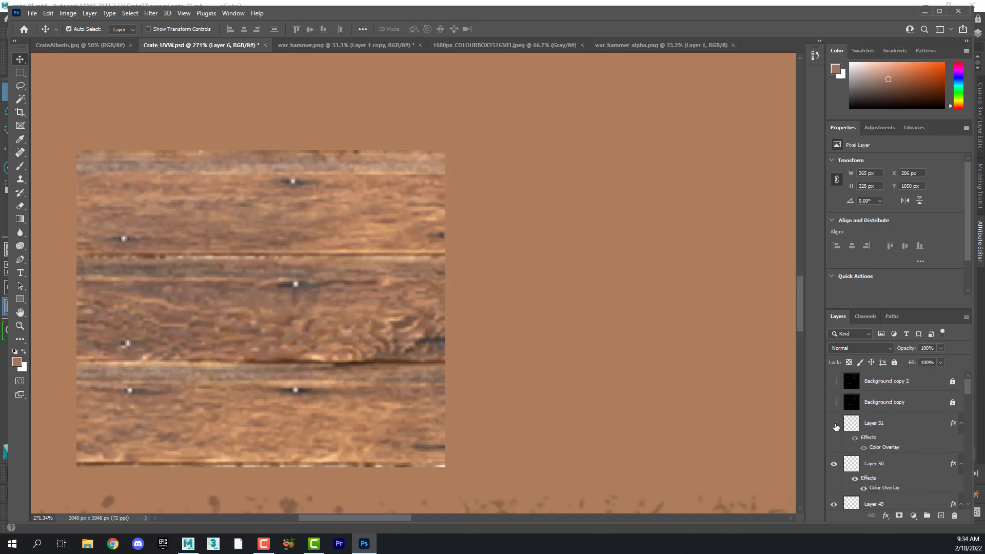
click(149, 11)
mouse_move(138, 13)
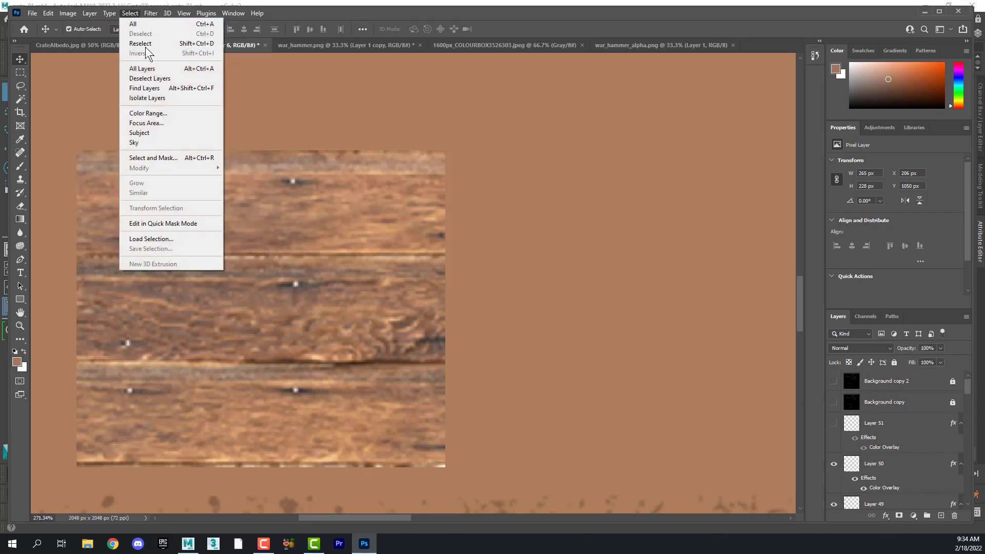
click(165, 112)
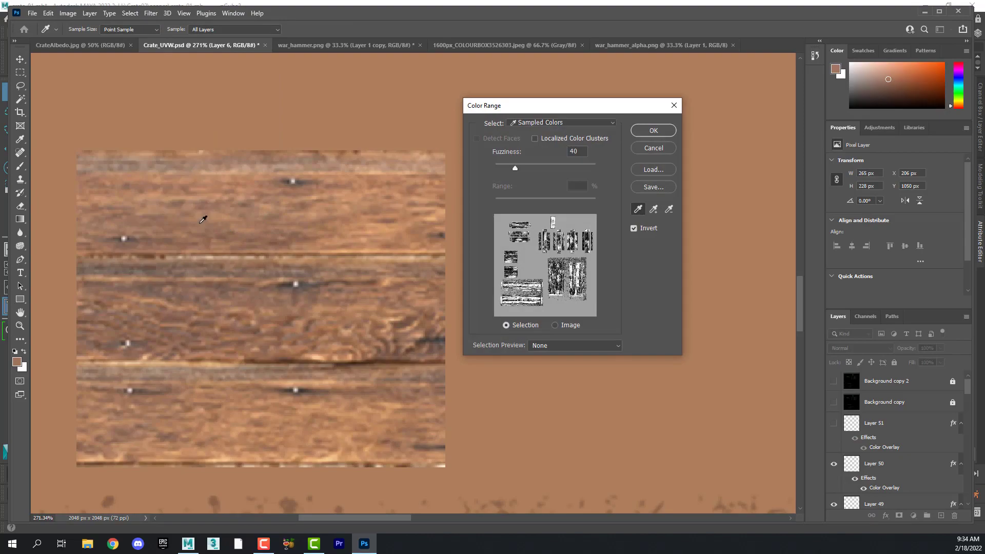
click(163, 209)
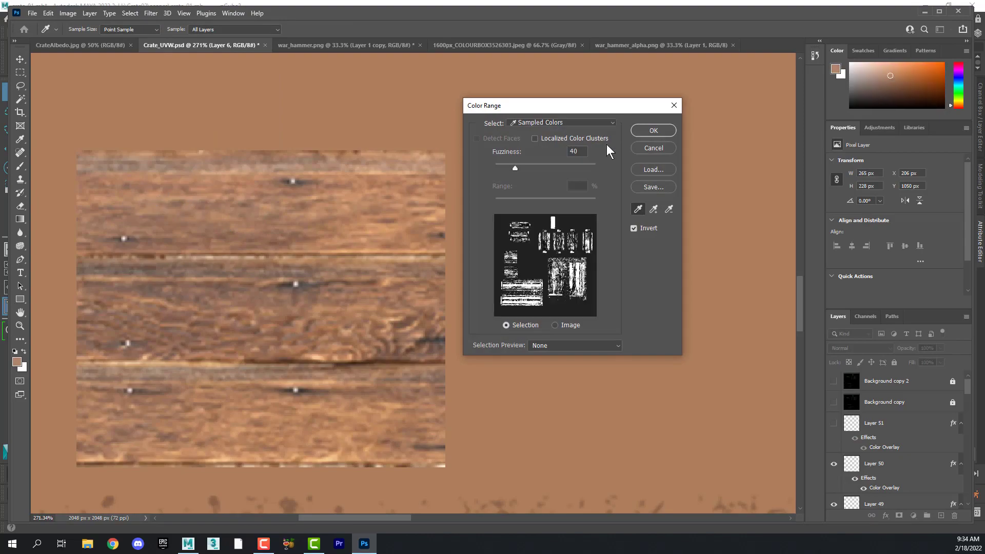
click(653, 131)
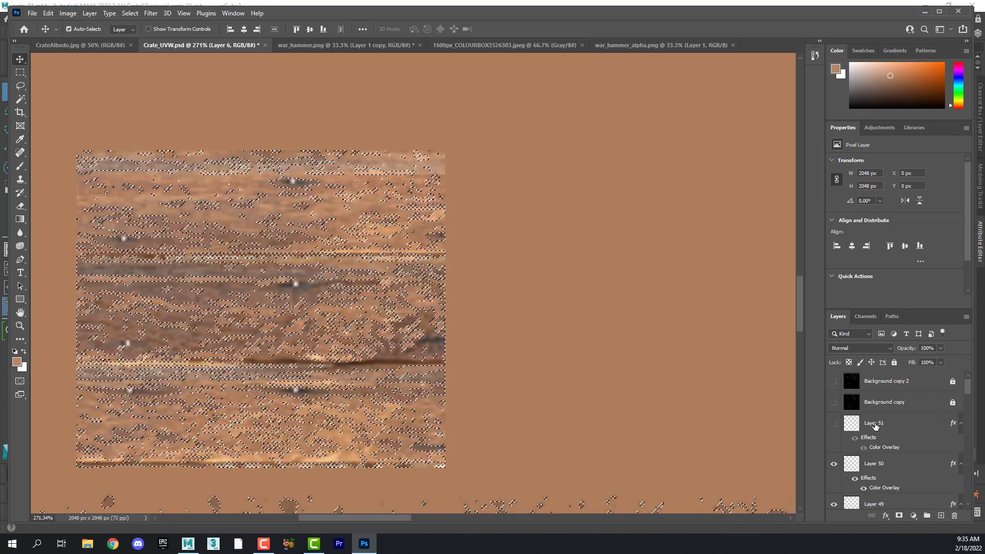
Show and activate Layer 51, then delete the eagle pixels inside the selection
click(834, 423)
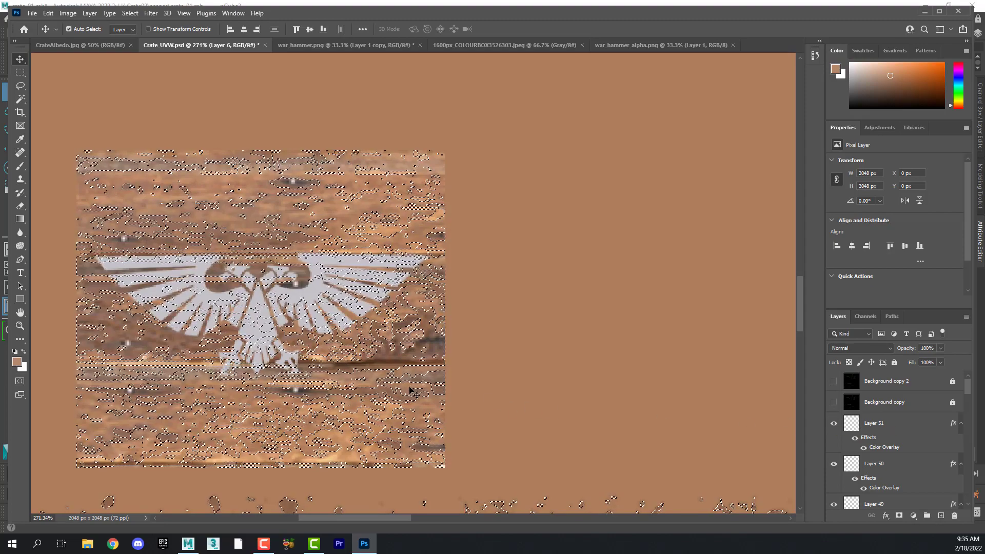
click(903, 428)
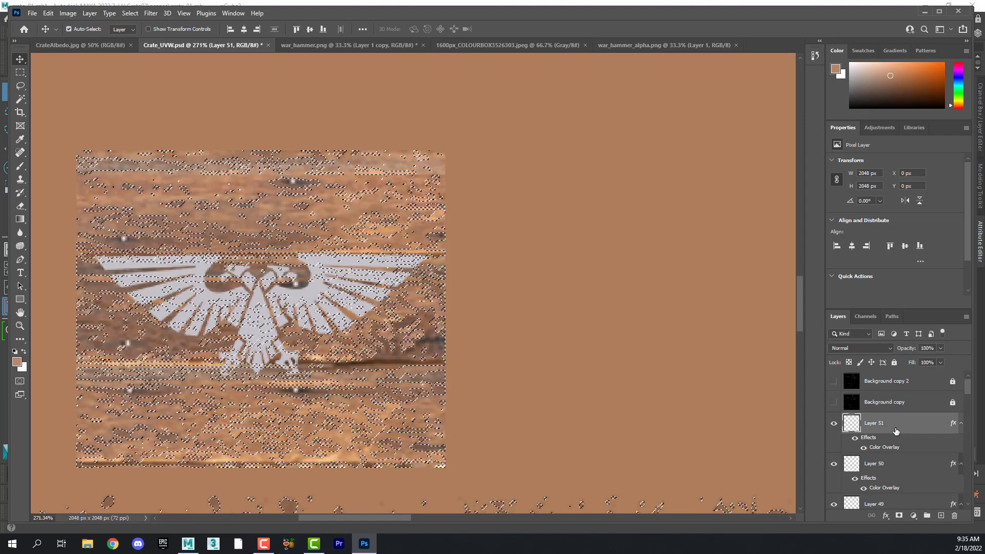
key(Delete)
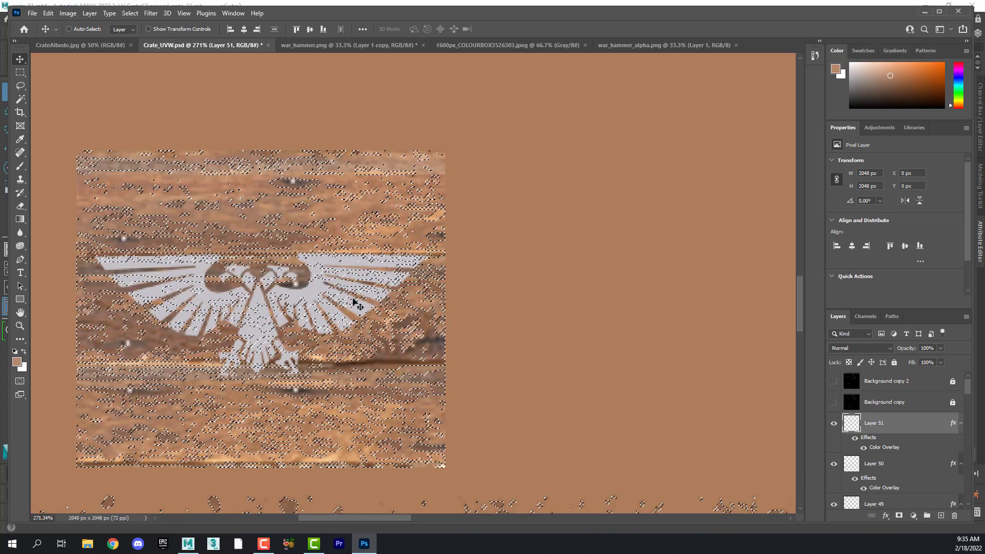
Undo the previous attempt and reselect the wood grain with Color Range
key(z)
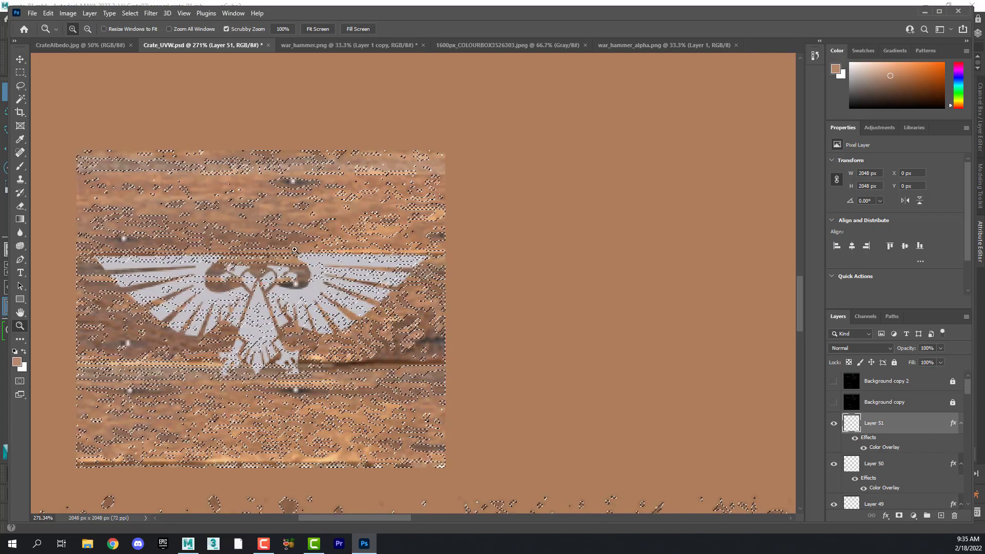
key(ctrl+comma)
key(ctrl+d)
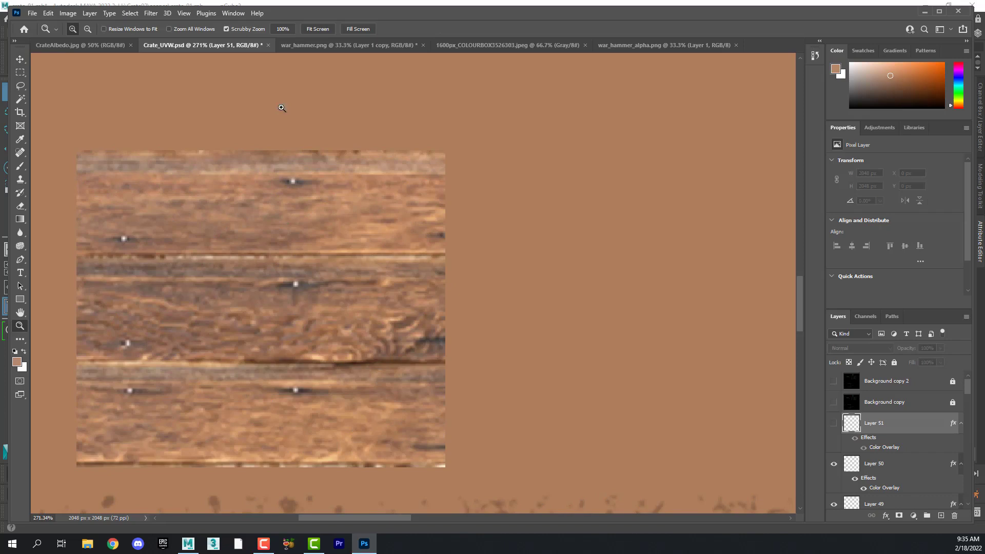
click(128, 13)
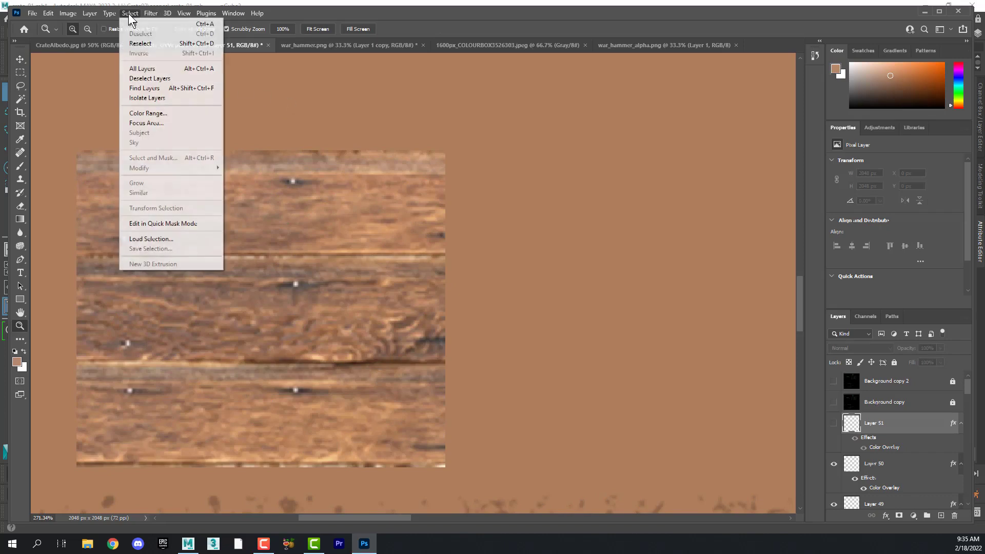
click(173, 113)
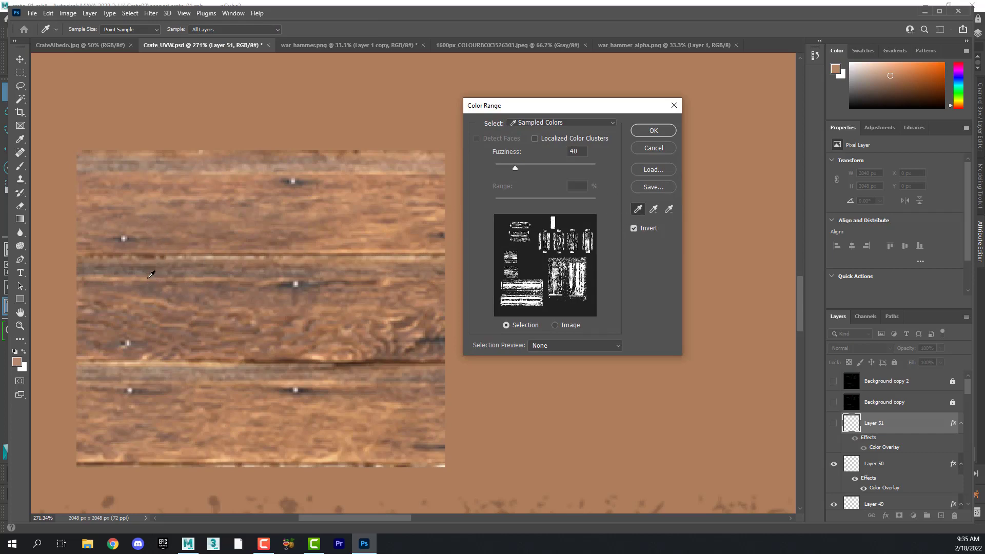
click(237, 272)
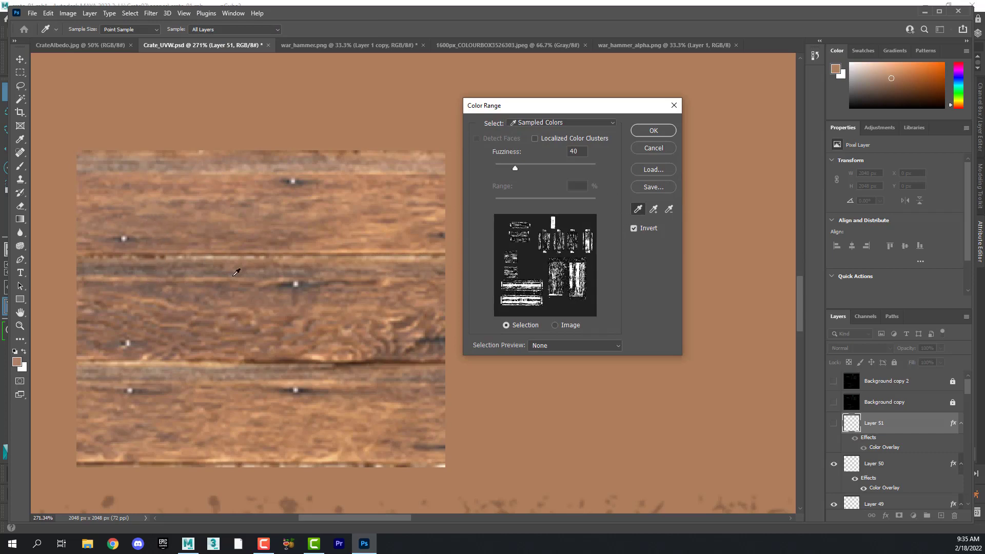
click(653, 131)
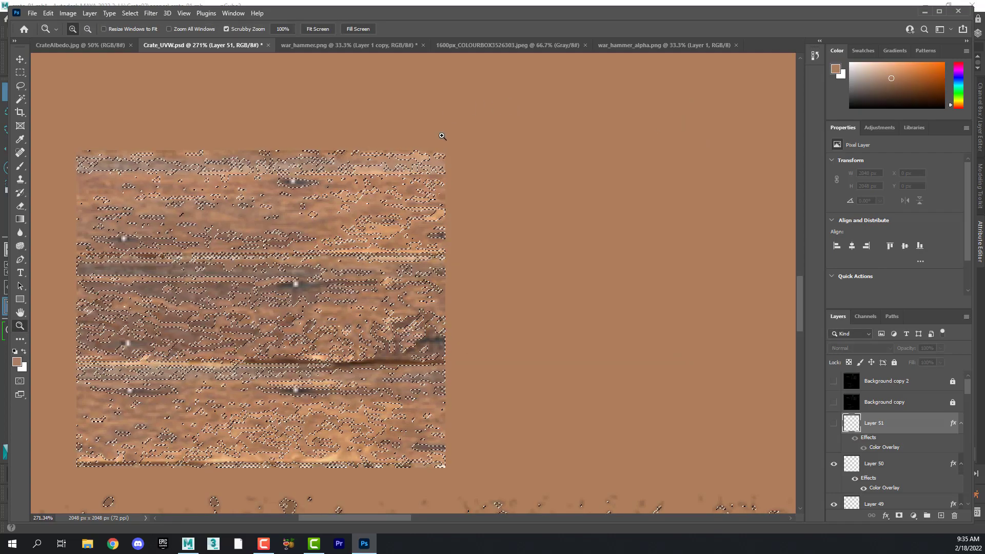
Invert the selection, delete it from the visible Layer 51 eagle, and deselect
click(130, 13)
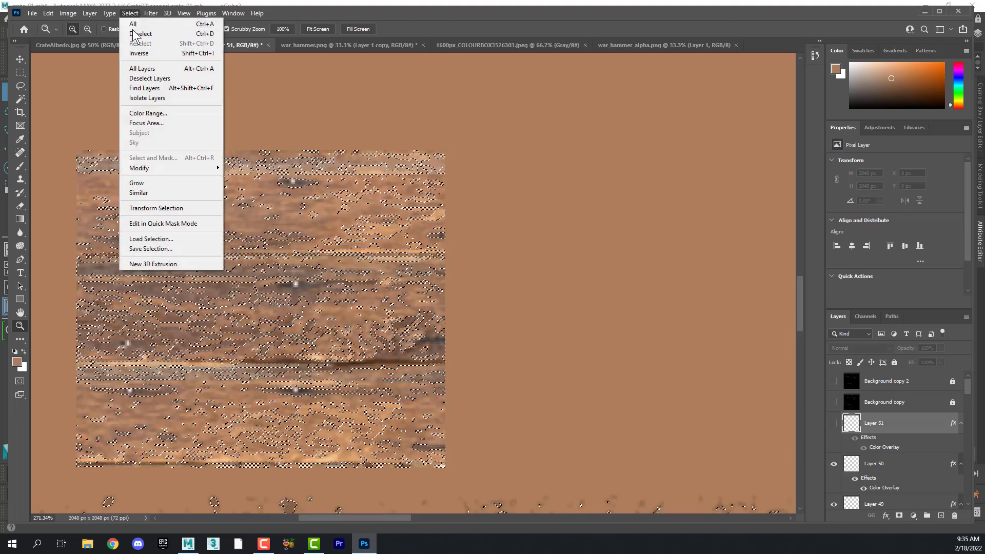
click(153, 54)
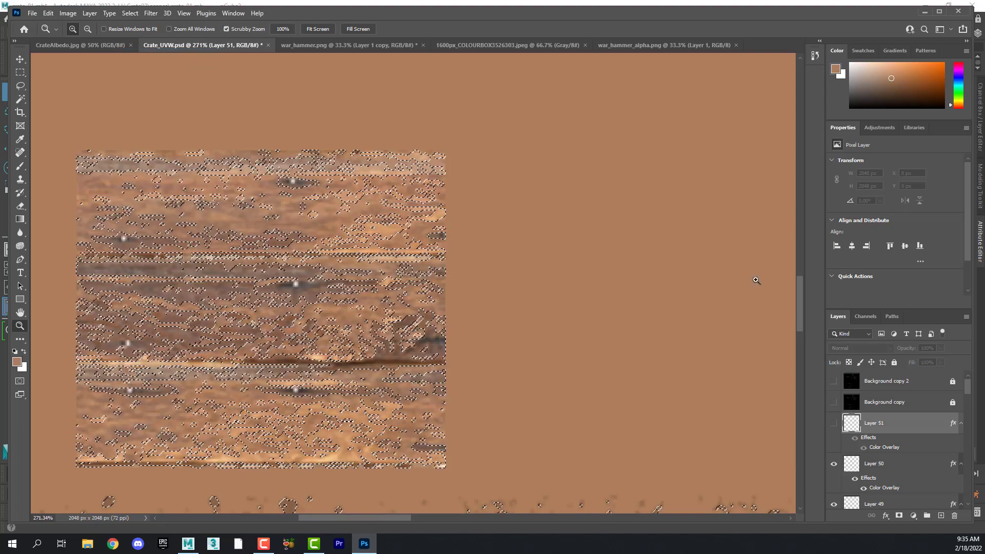
click(834, 423)
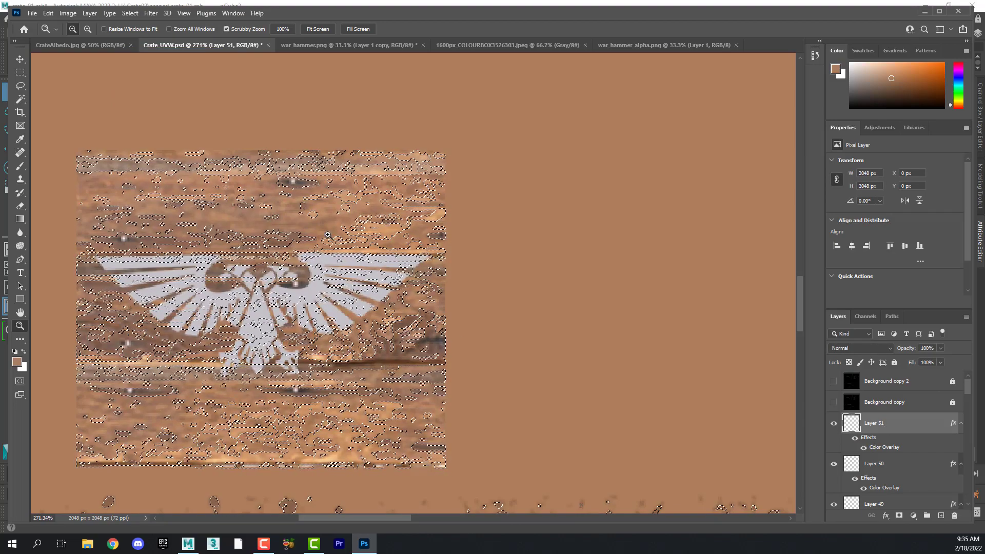
key(Delete)
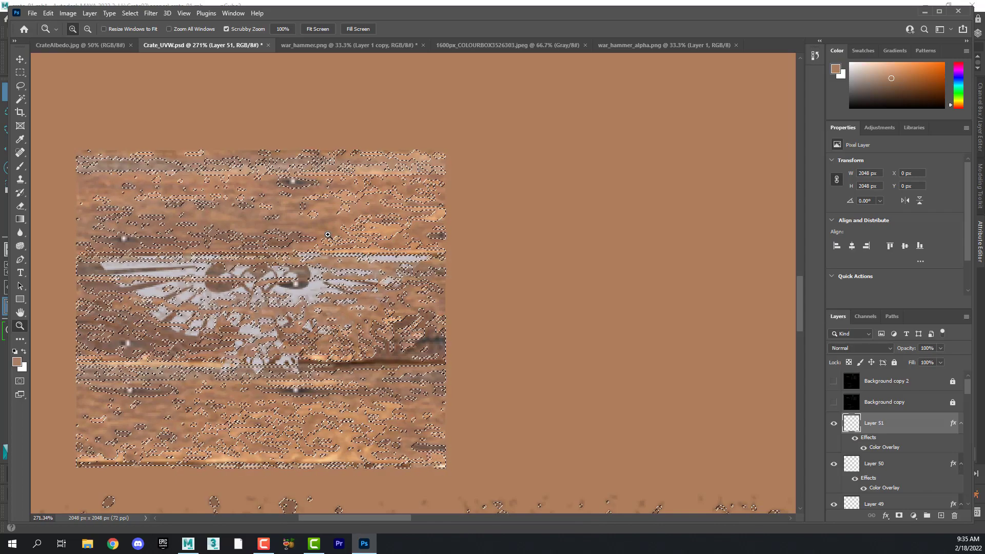
key(ctrl+d)
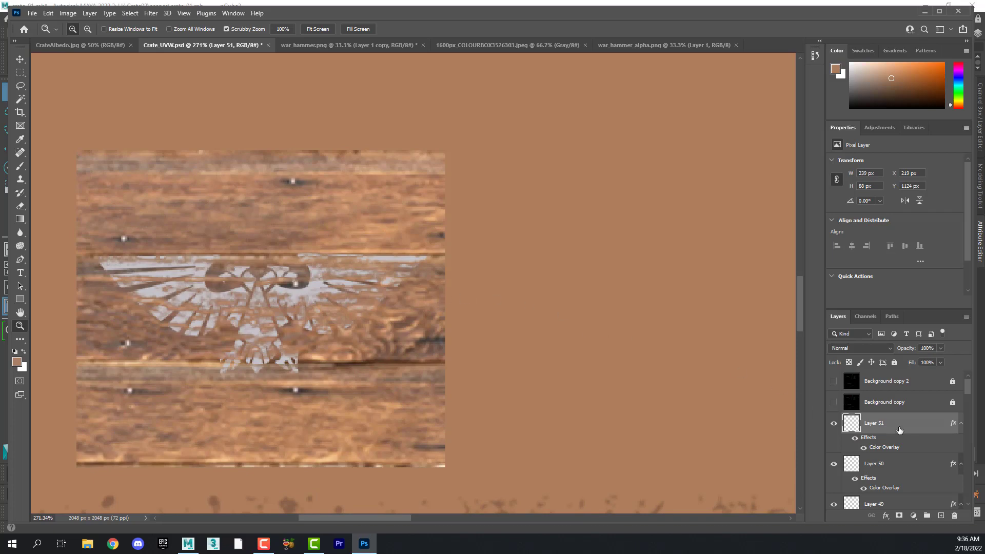
Try Soft Light and Vivid Light on the eagle decal, then revert it to Normal
click(887, 346)
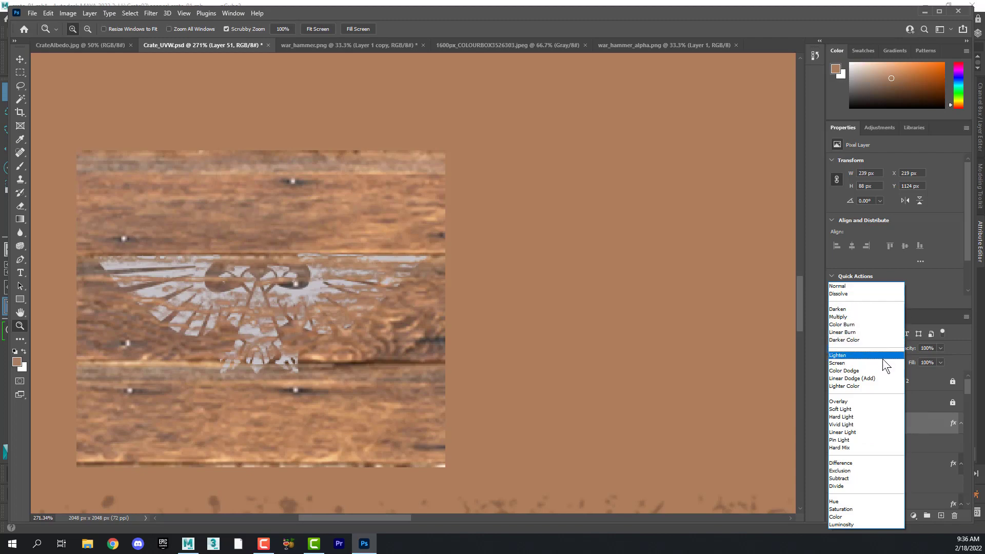
click(876, 409)
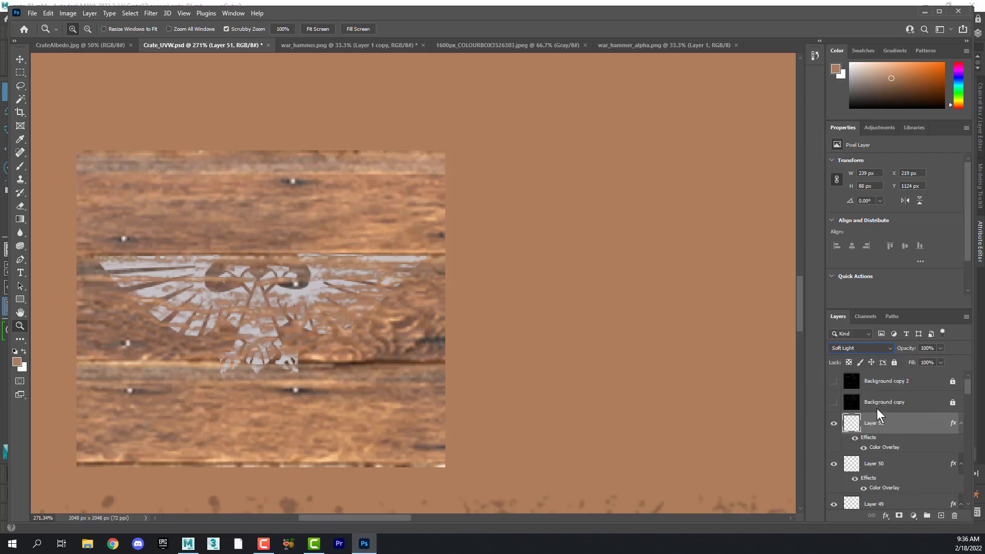
click(886, 348)
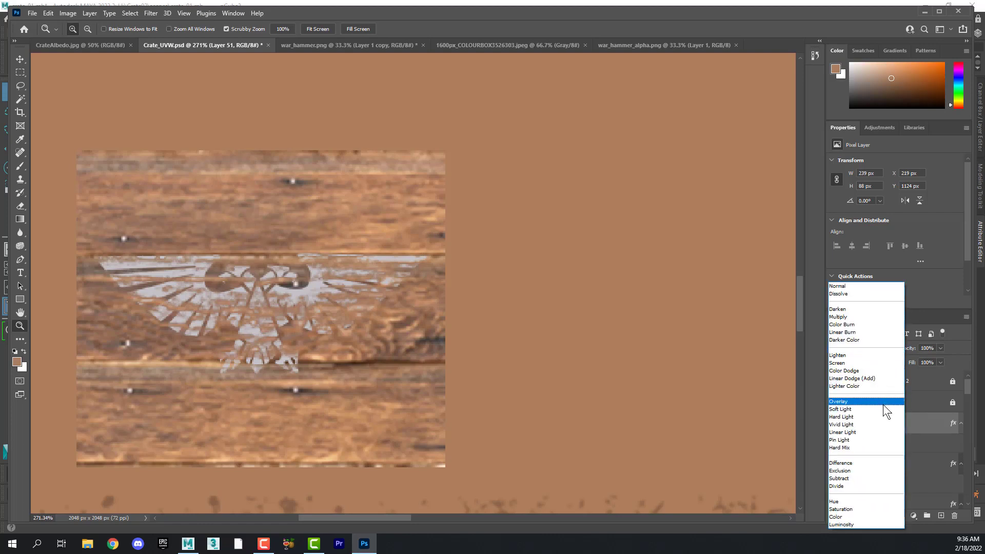
click(880, 424)
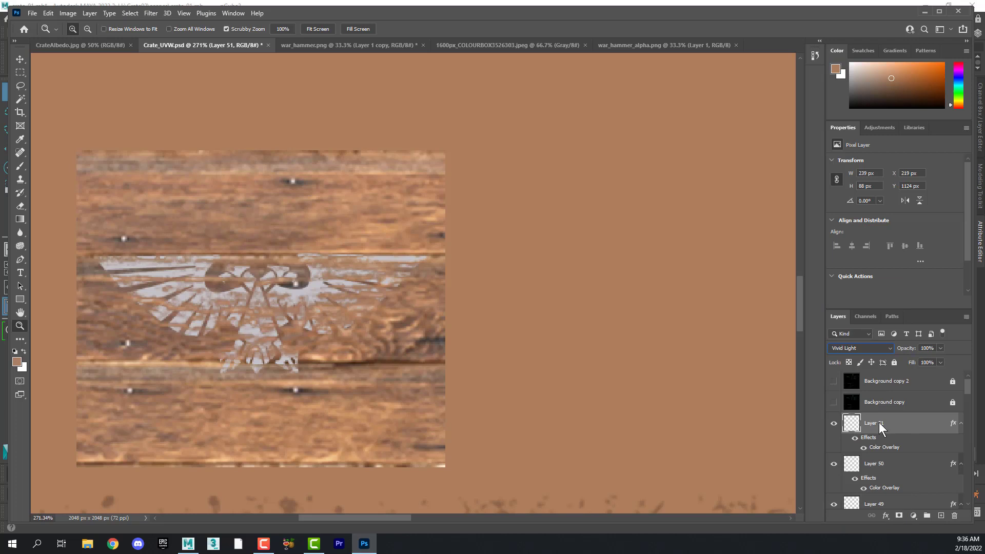
click(888, 349)
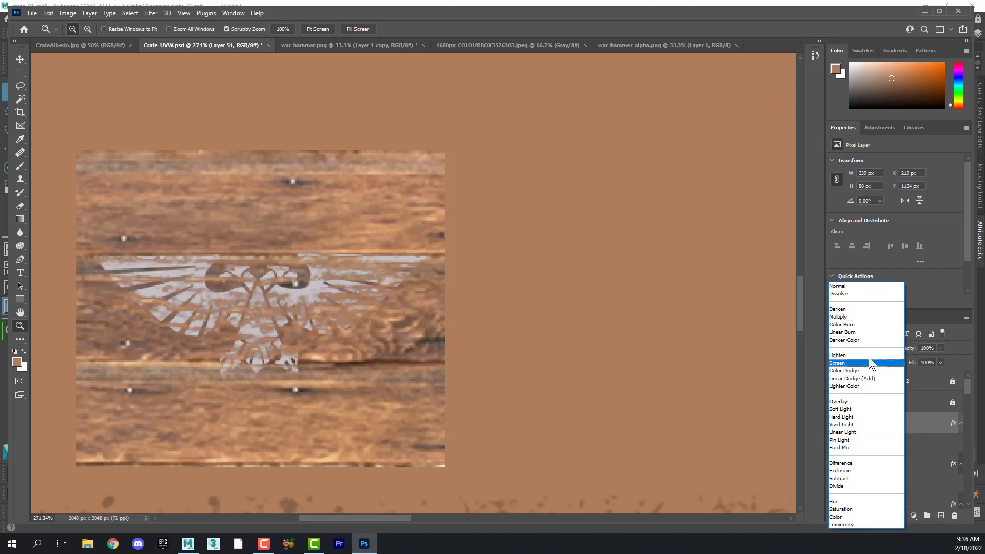
click(922, 295)
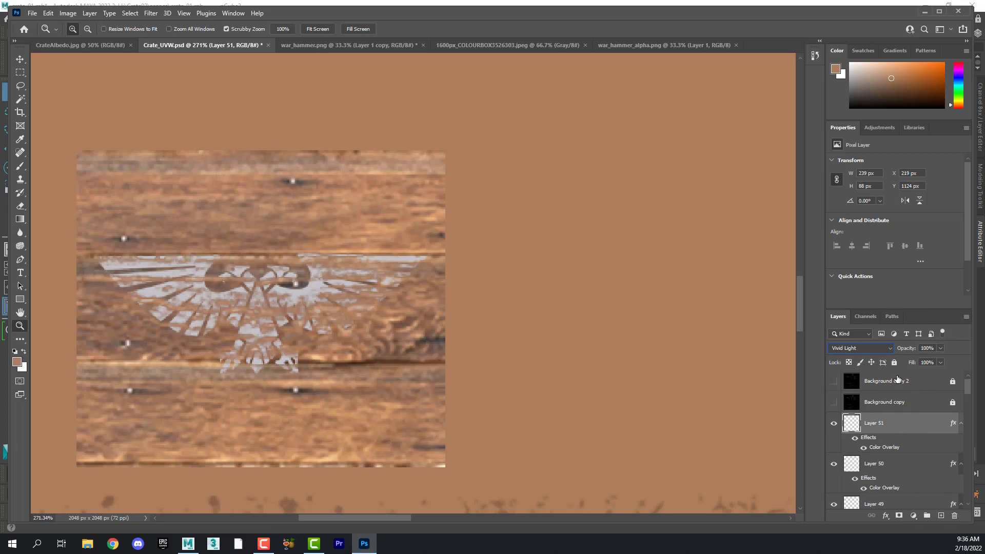
click(884, 346)
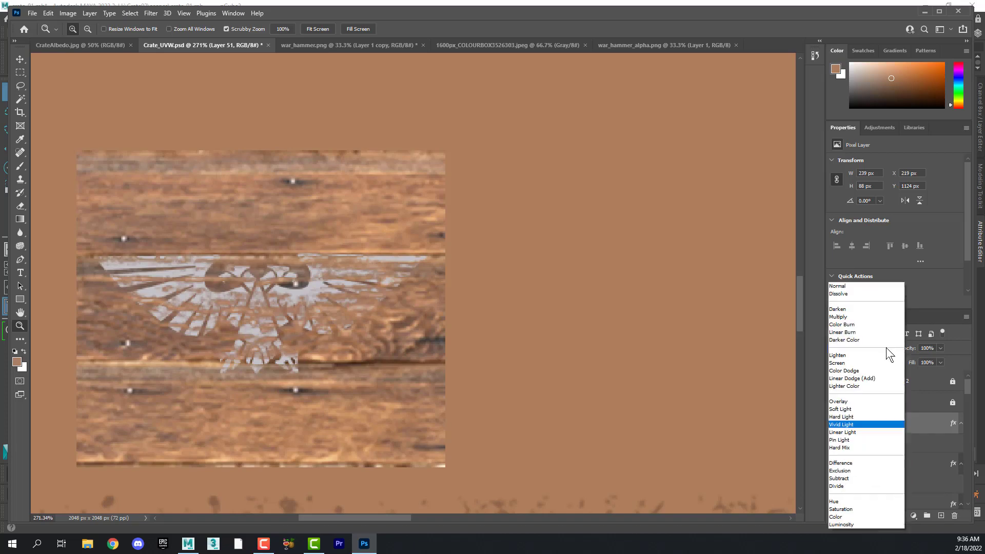
click(869, 285)
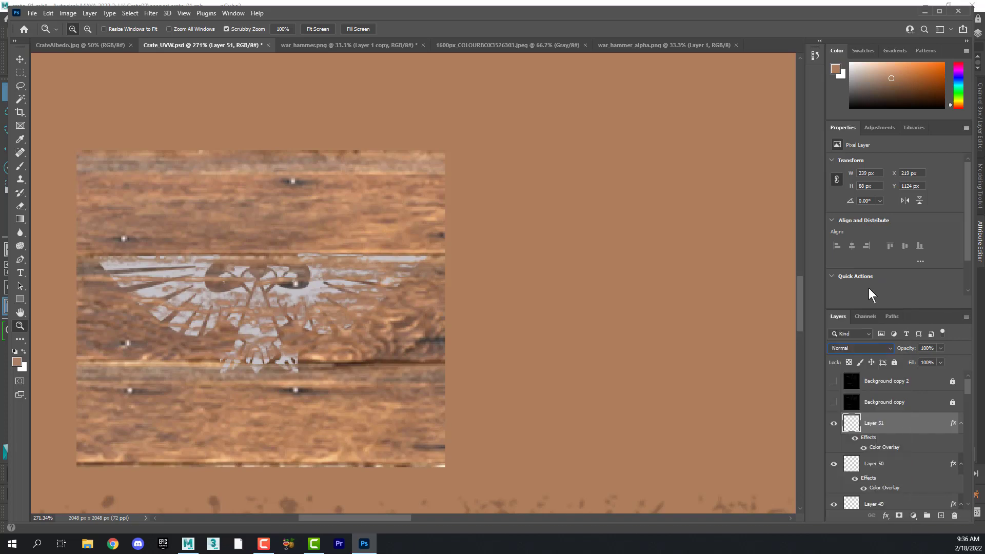
click(888, 347)
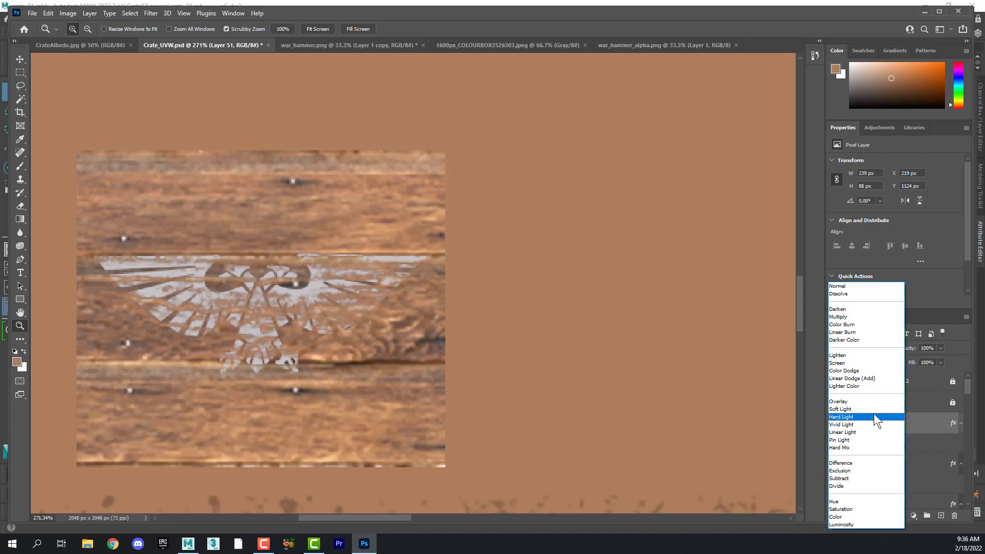
click(876, 283)
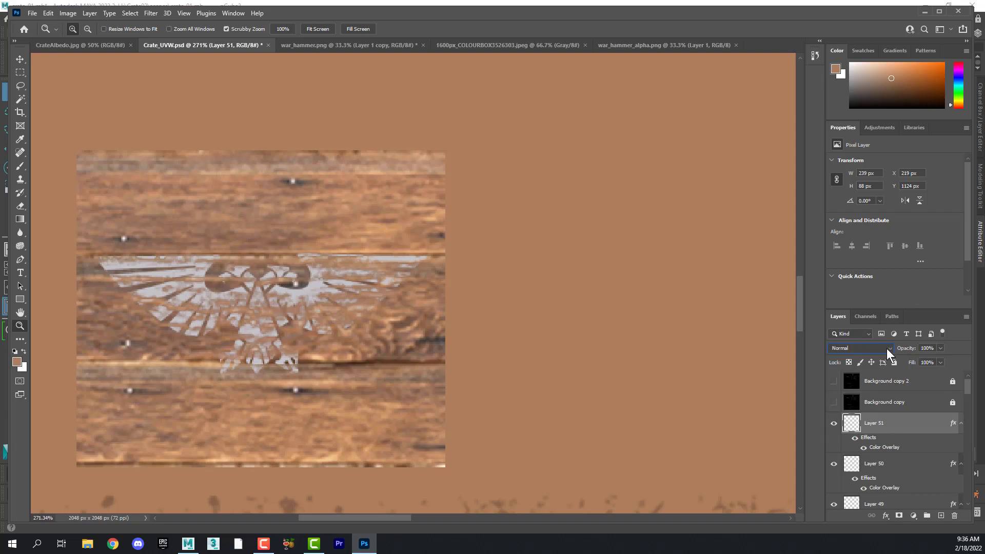
Set Layer 51 to Soft Light blending at about 76% opacity
click(898, 471)
click(902, 425)
click(888, 346)
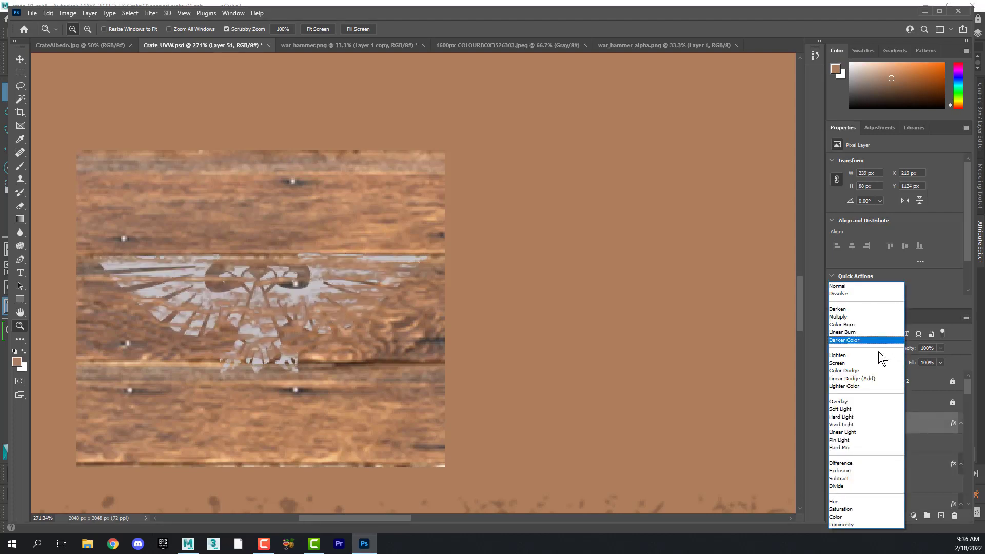
click(879, 409)
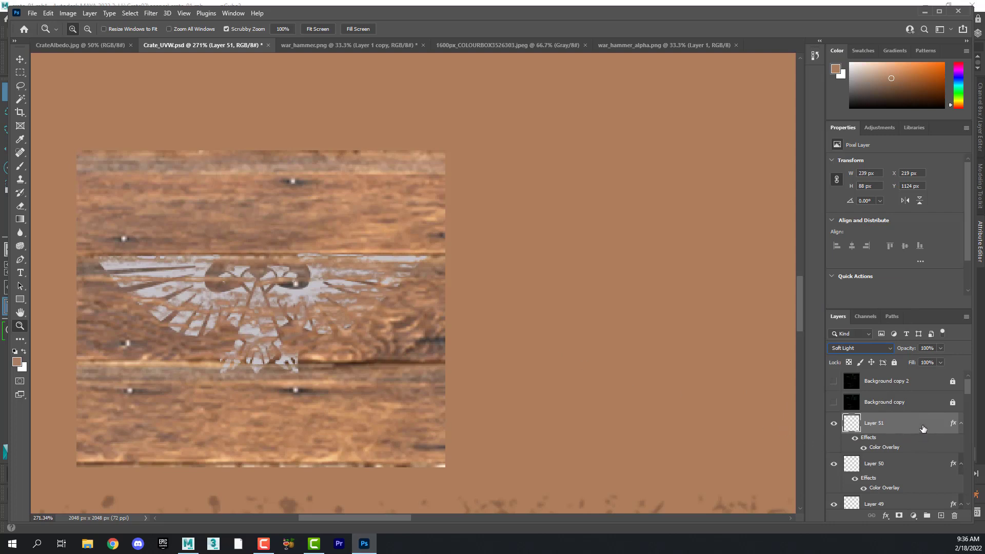
click(940, 348)
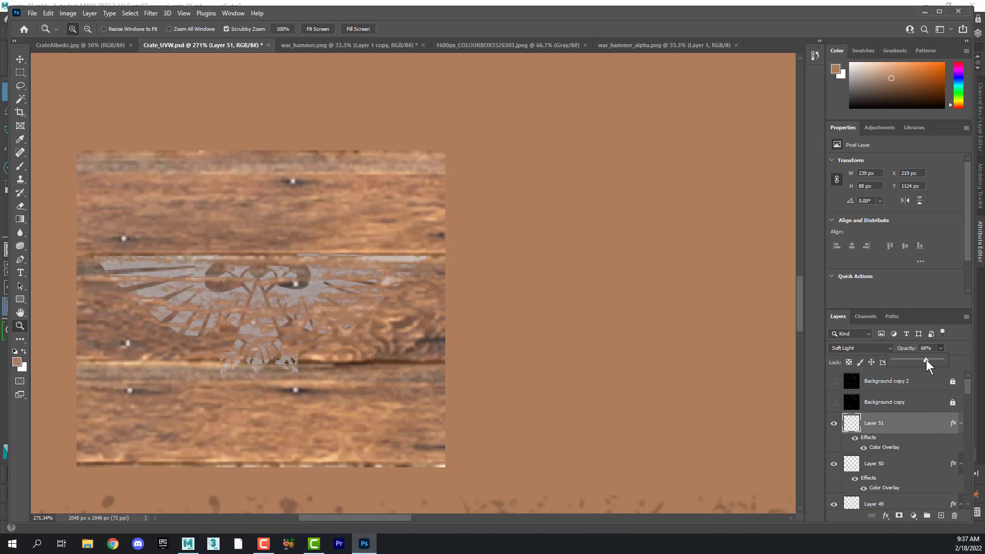
drag(930, 359, 931, 359)
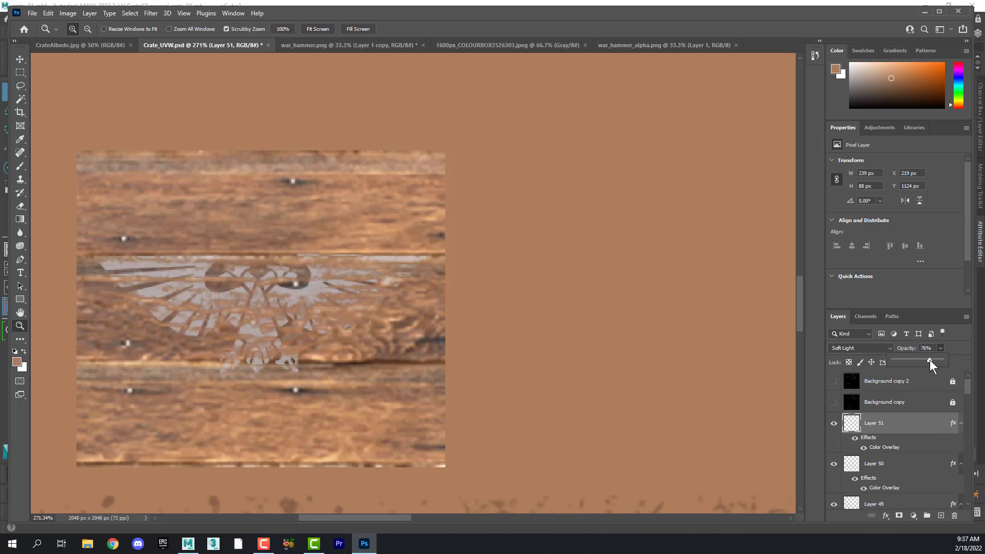
click(309, 216)
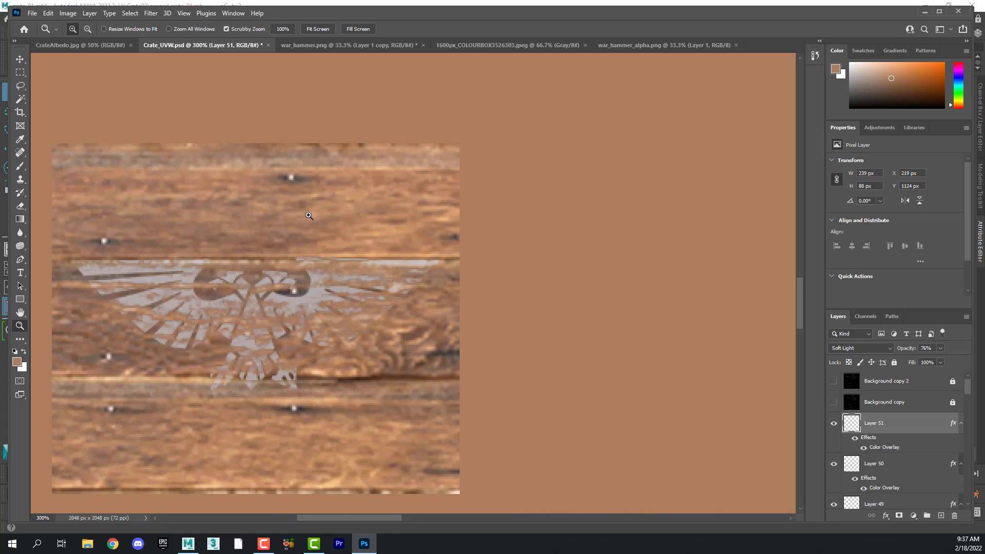
Duplicate the eagle decal Layer 51 as Layer 51 copy
key(alt)
right_click(896, 429)
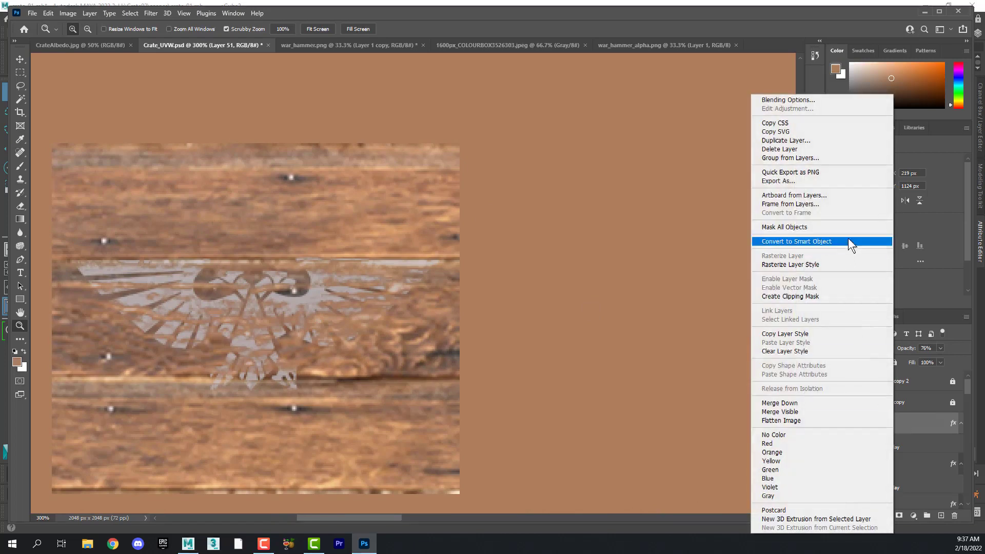
click(821, 140)
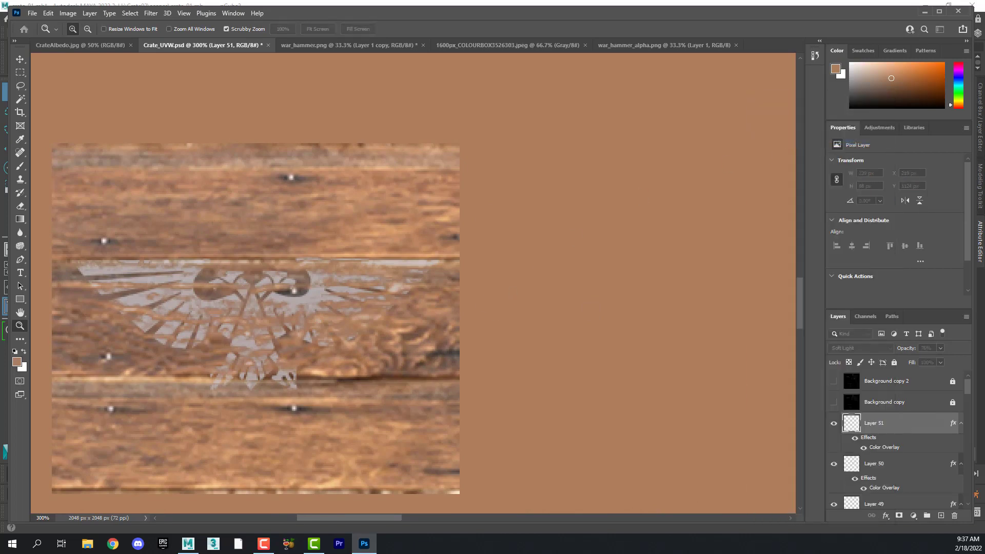
click(484, 225)
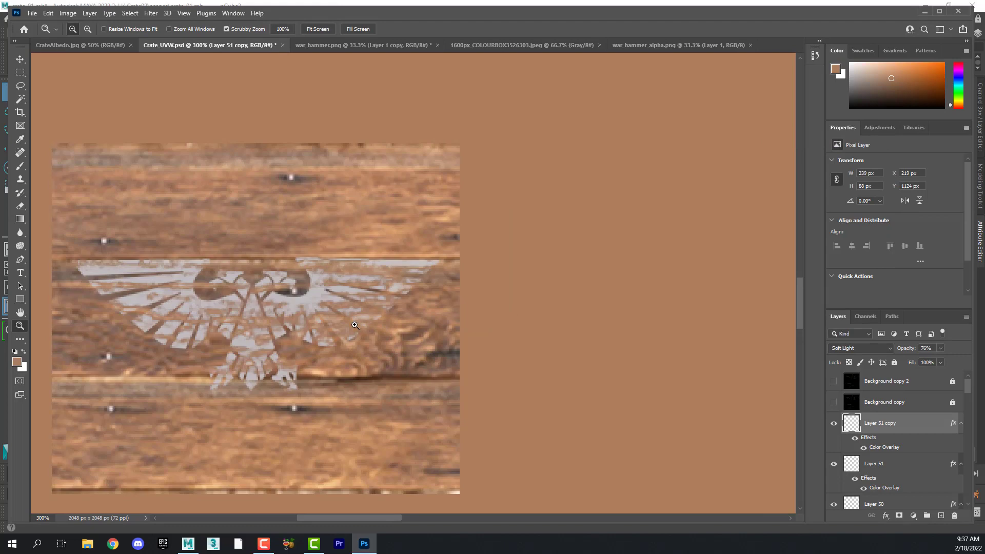
Move the decal copy up onto the top plank piece
scroll(355, 325, down, 5)
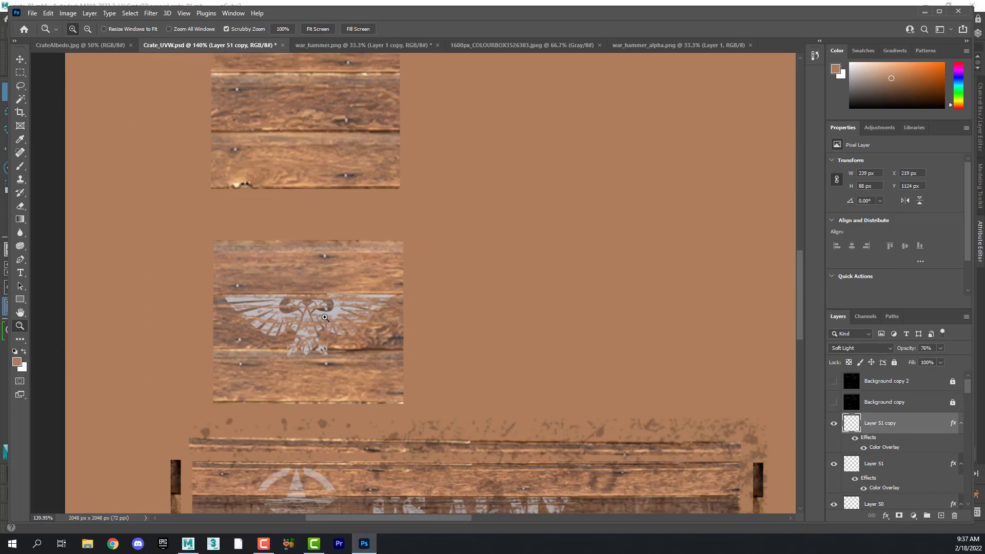
click(21, 60)
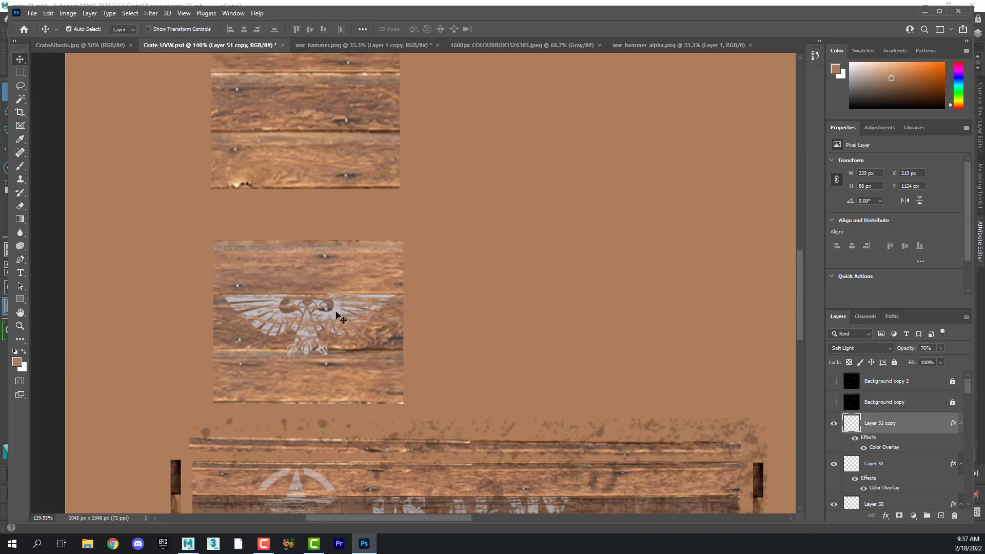
drag(336, 313, 328, 103)
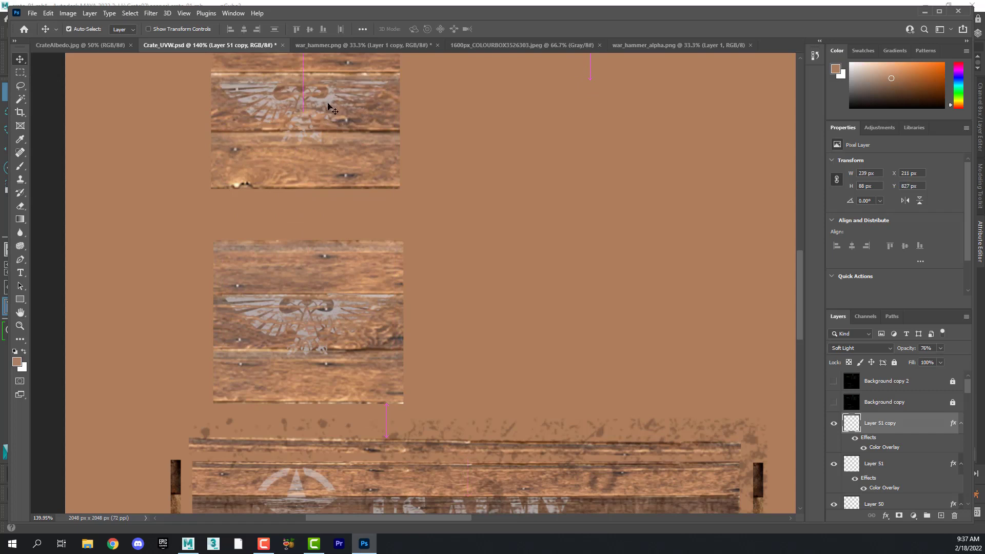
click(354, 150)
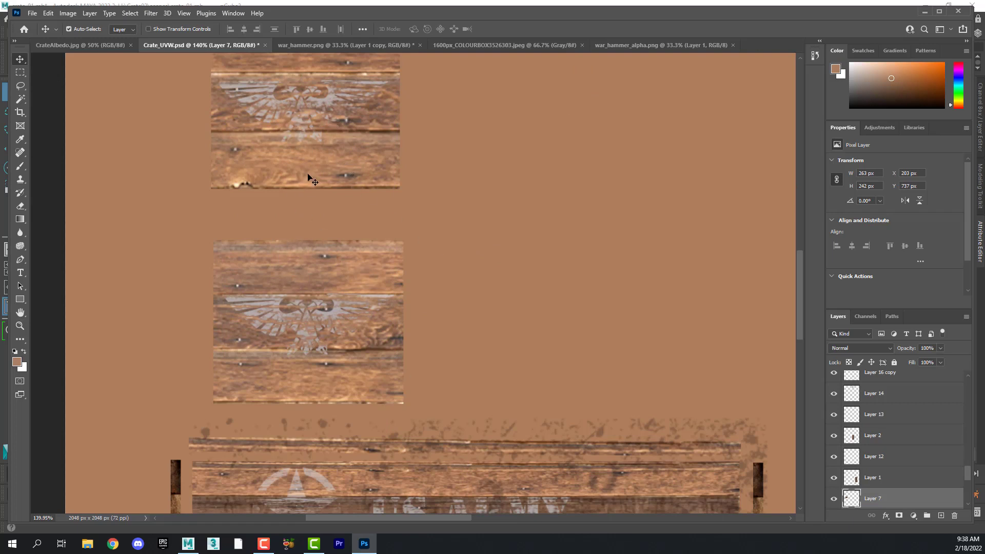
Select all of the speckle grunge image, paste into the crate texture, and undo the wrong paste
click(475, 47)
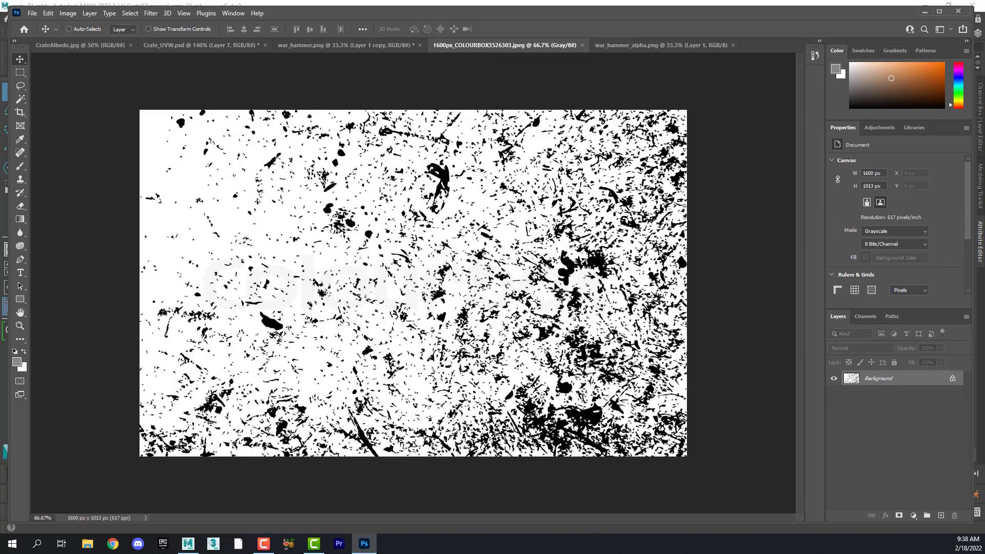
key(ctrl+a)
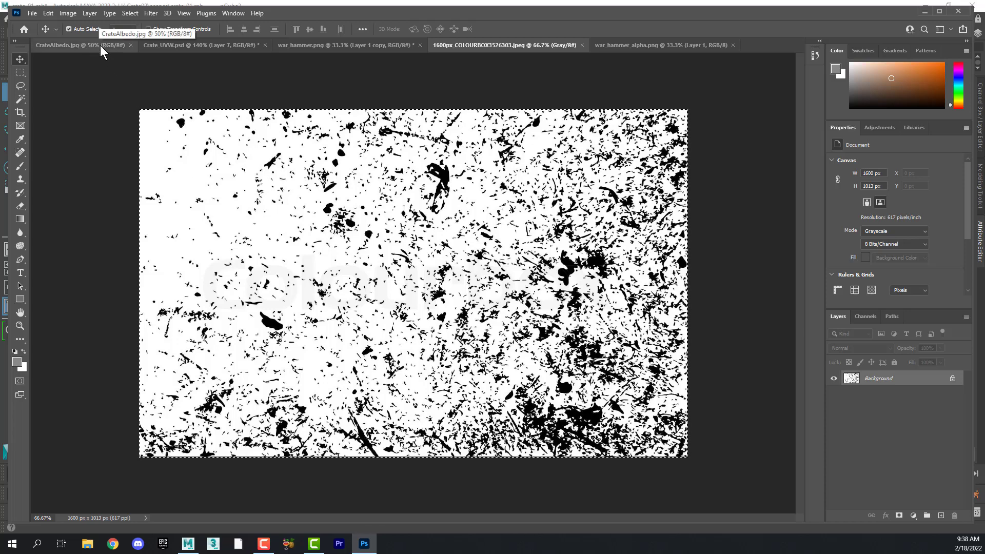
click(190, 45)
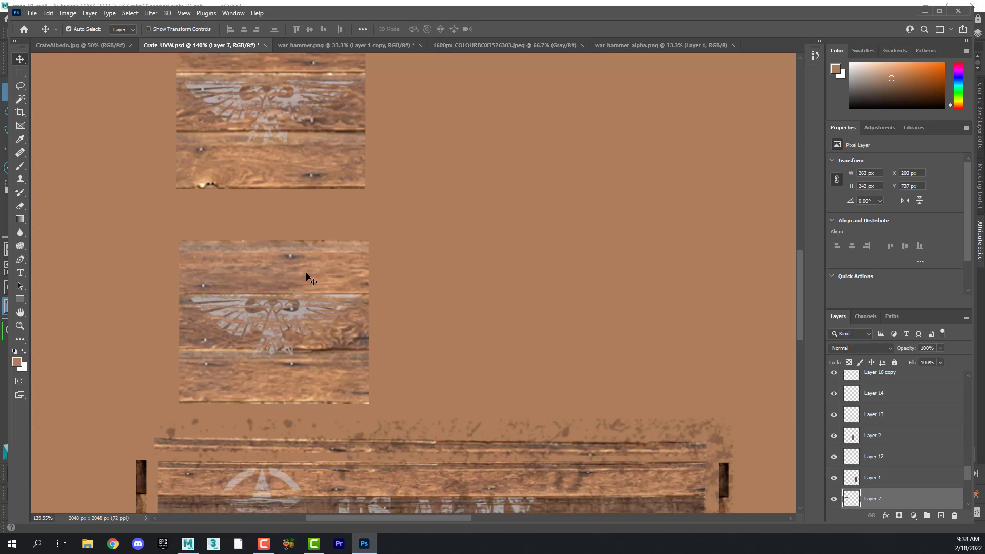
key(ctrl+v)
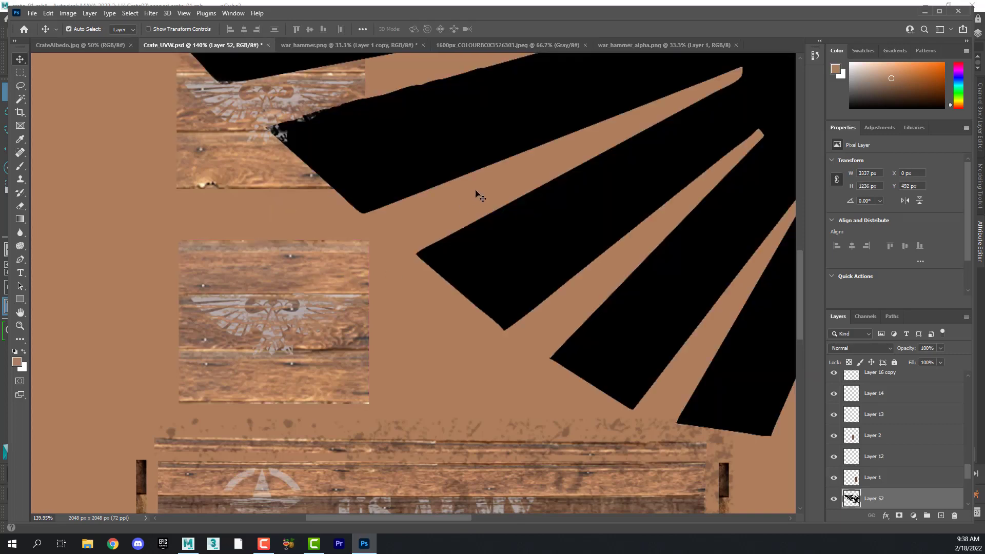
key(ctrl)
key(ctrl+z)
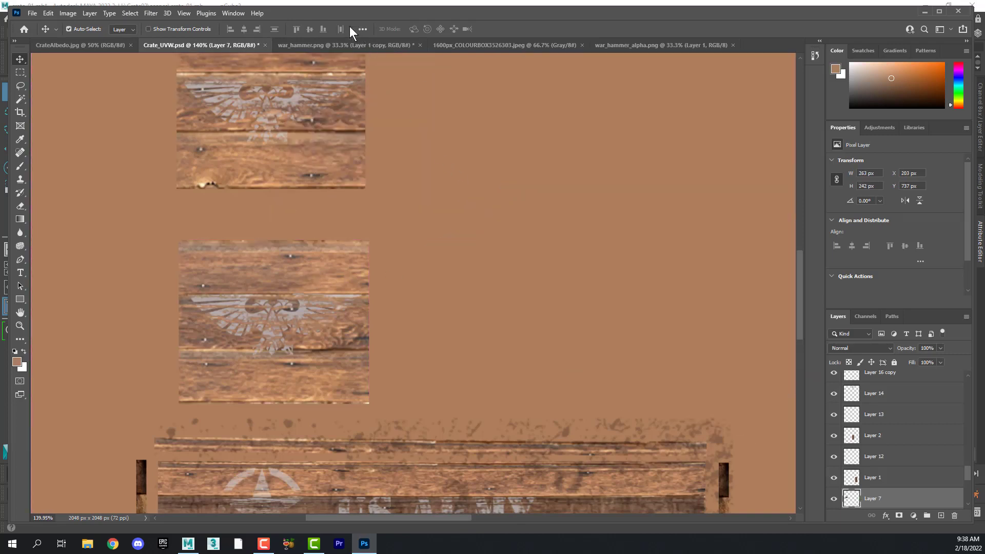
Paste the COLOURBOX speckle image into Crate_UVW.psd as new Layer 52
click(343, 49)
click(458, 46)
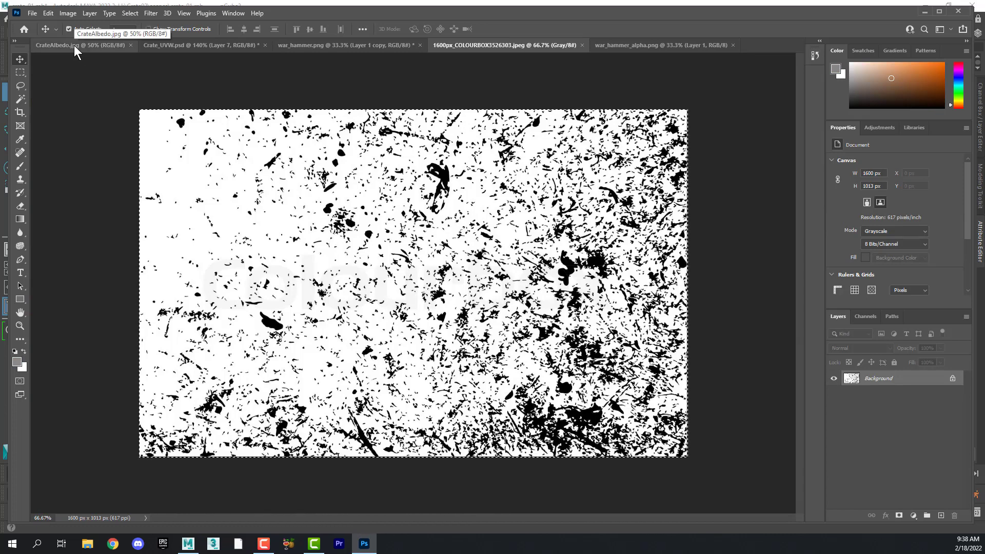
click(210, 45)
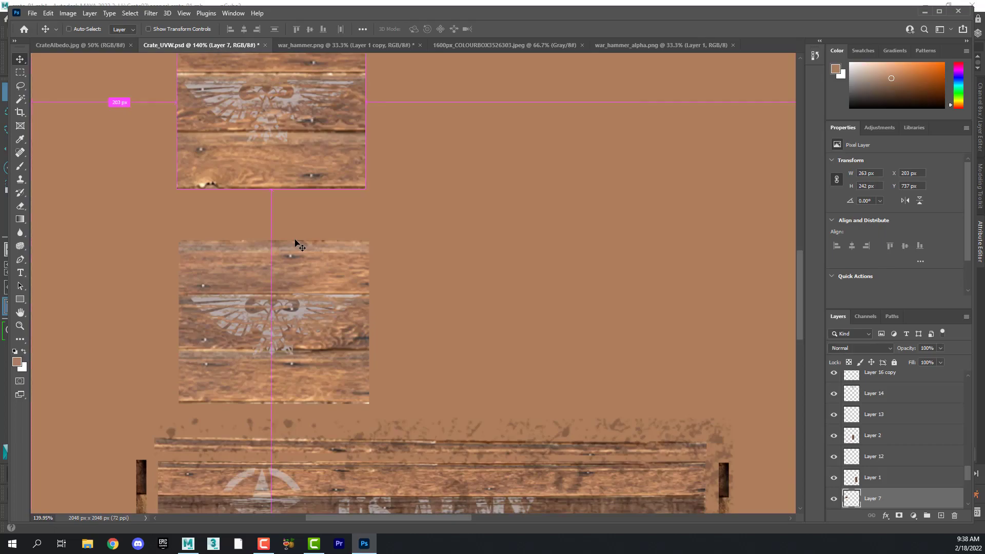
key(ctrl+v)
Narrow the speckle layer from both sides to roughly 598 by 597 px
scroll(403, 302, up, 1)
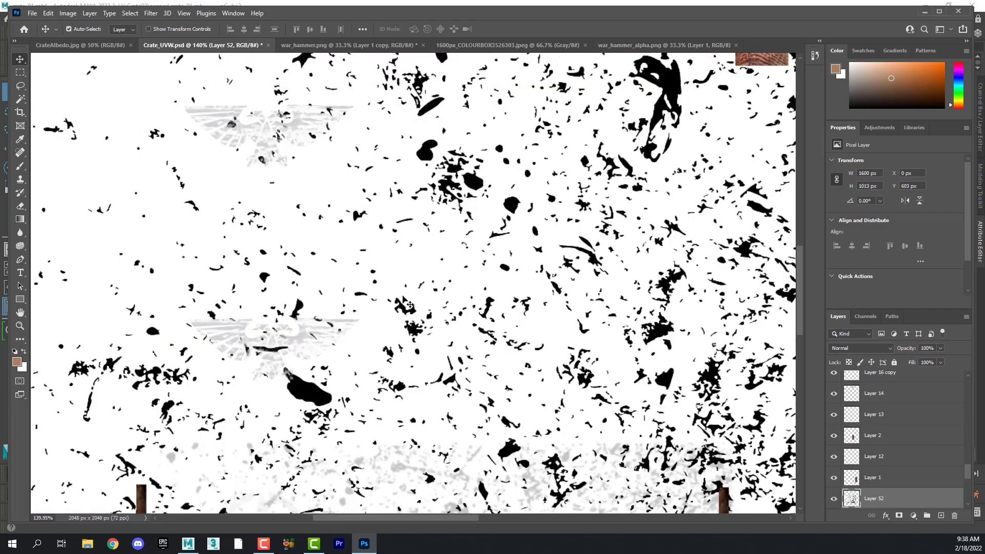
scroll(404, 303, up, 1)
scroll(403, 303, down, 6)
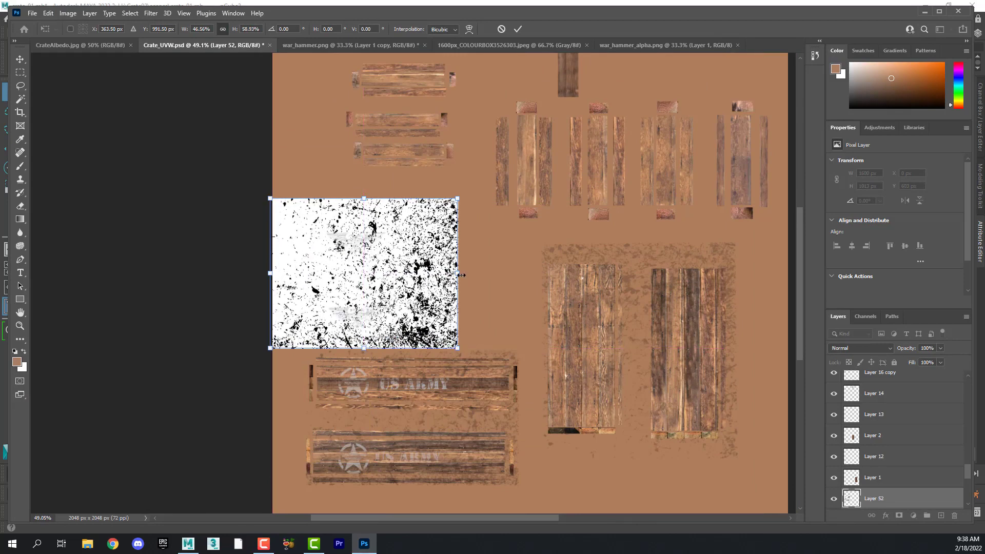
drag(462, 275, 447, 275)
drag(271, 273, 293, 274)
scroll(369, 277, right, 1)
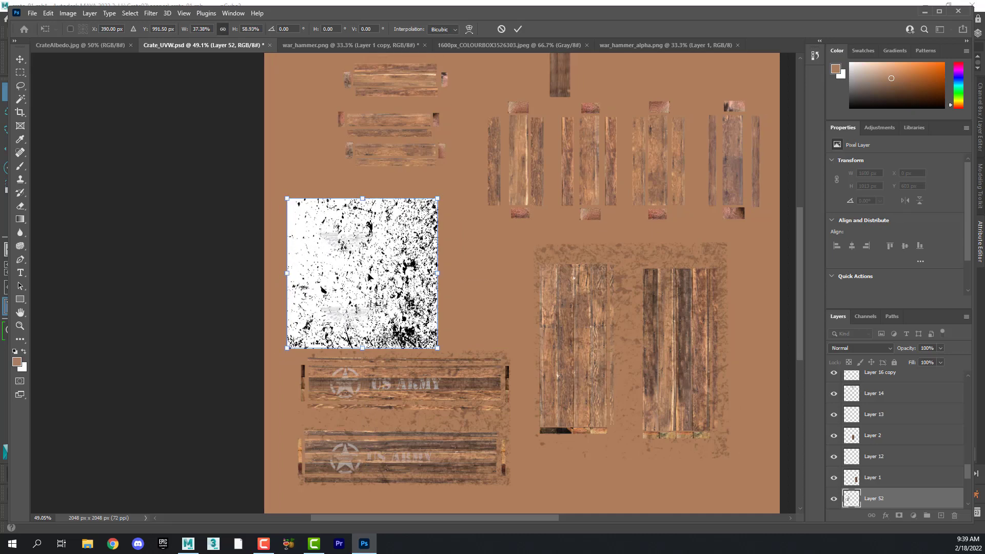
scroll(369, 277, right, 1)
scroll(341, 254, down, 2)
scroll(336, 248, up, 1)
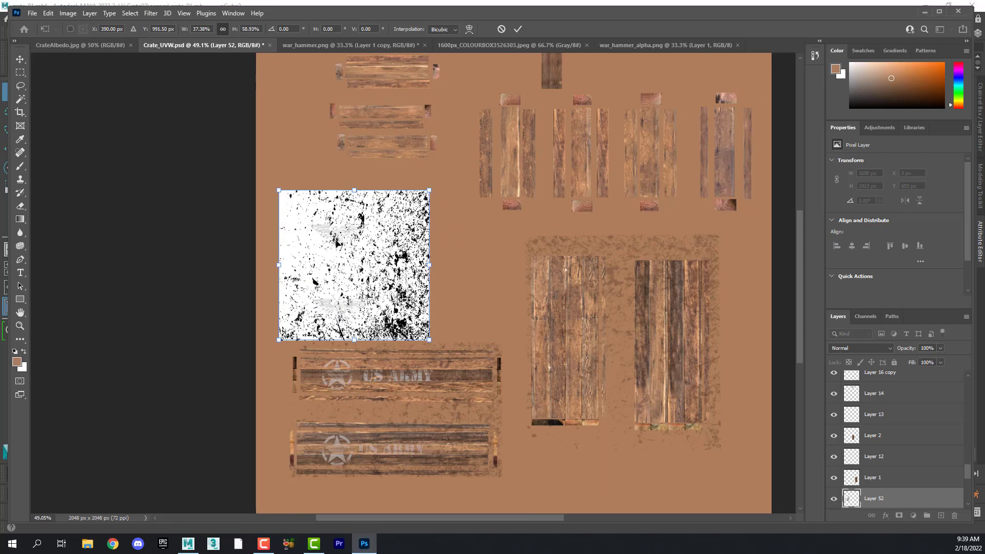
scroll(337, 243, down, 1)
scroll(337, 243, up, 2)
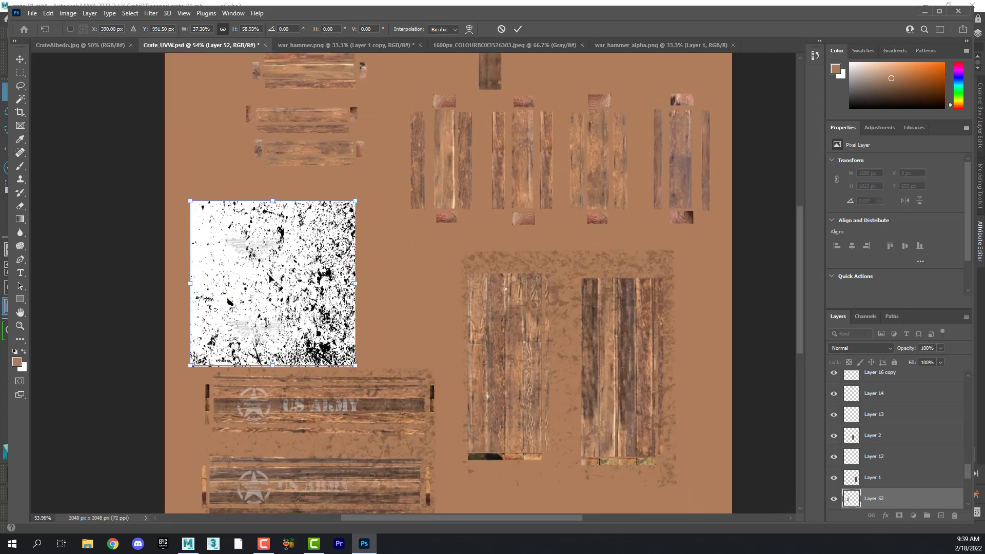
scroll(267, 277, up, 4)
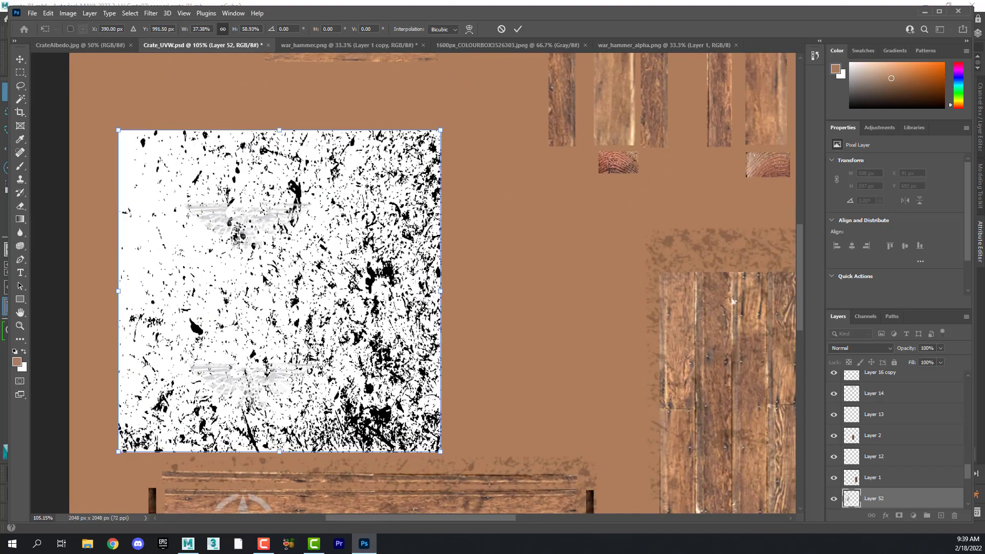
key(alt+space)
key(Escape)
Commit the resize and set Layer 52 to Multiply at 17% opacity
key(Return)
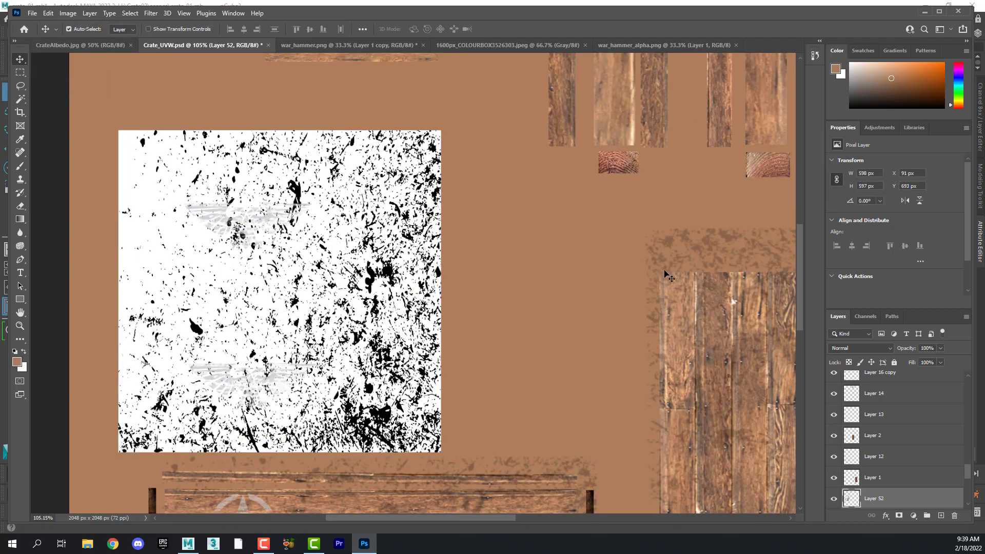
click(886, 349)
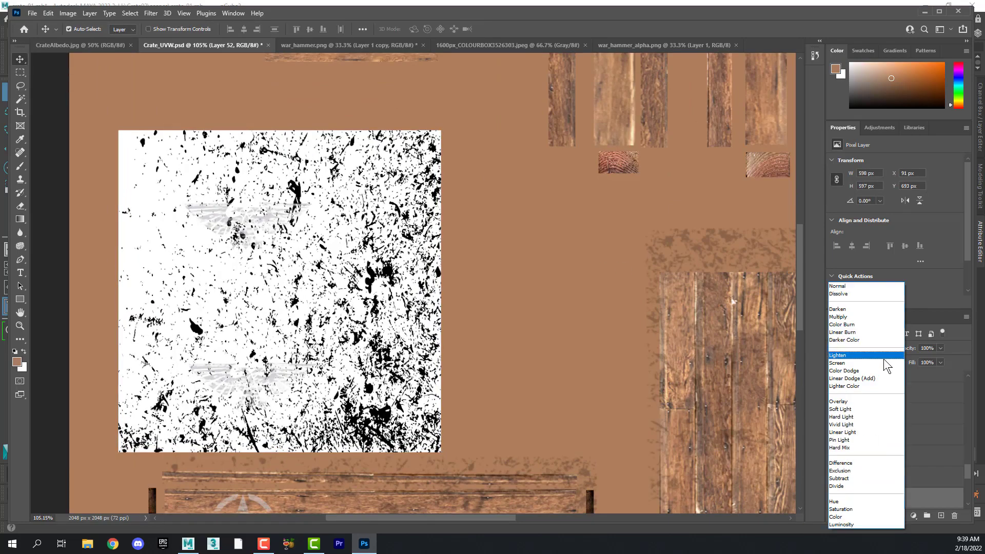
click(860, 316)
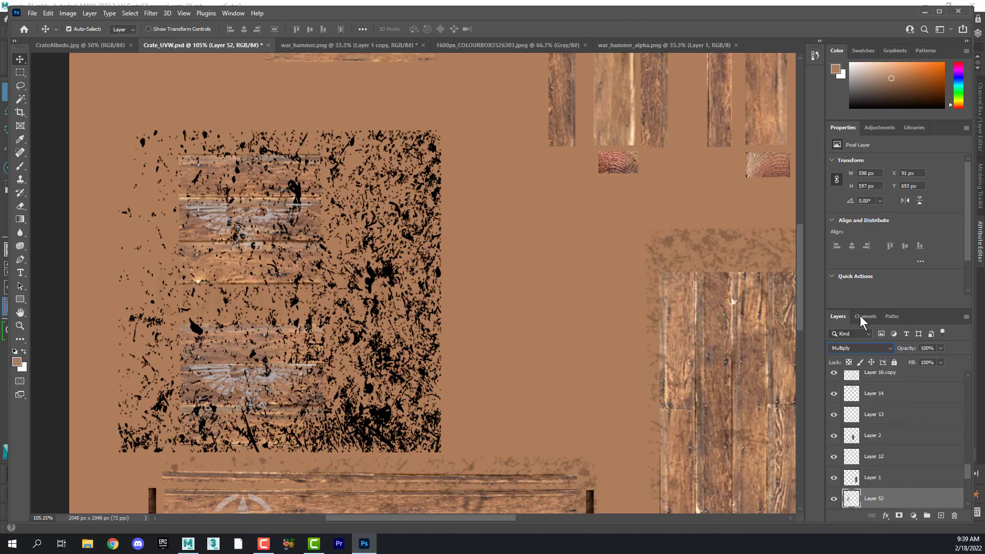
click(941, 348)
drag(932, 358, 903, 359)
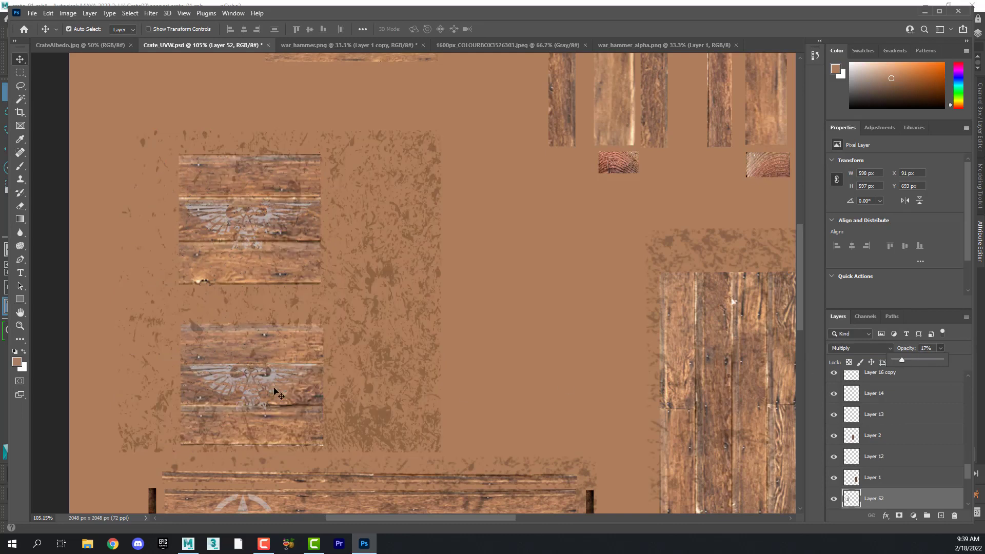
click(33, 13)
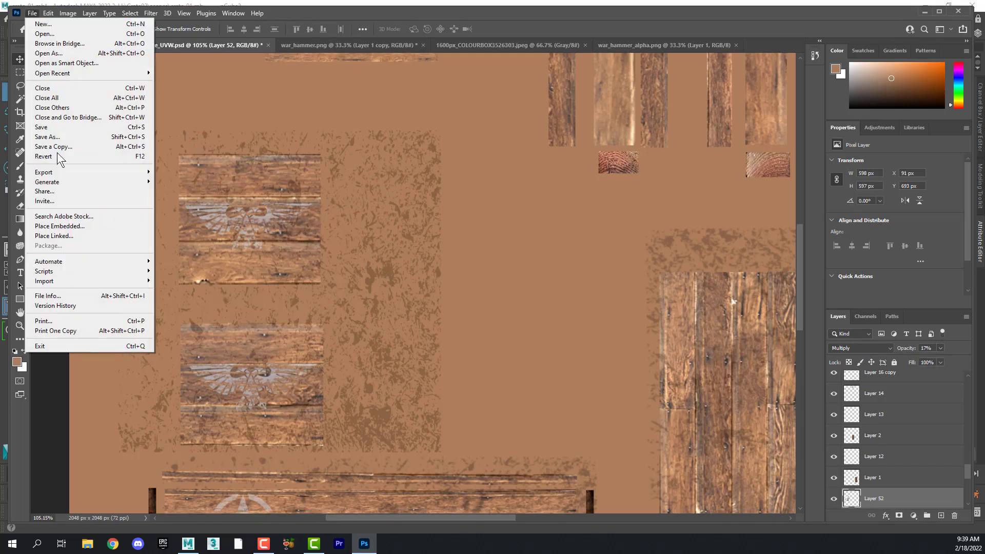
Open Export As for the crate texture and cancel the first save dialog
mouse_move(78, 173)
click(200, 179)
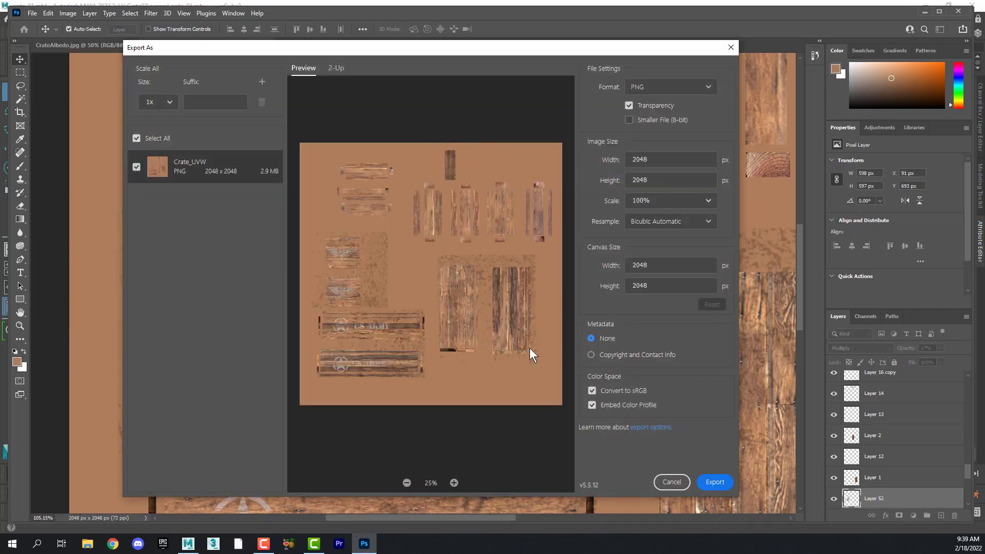
click(712, 482)
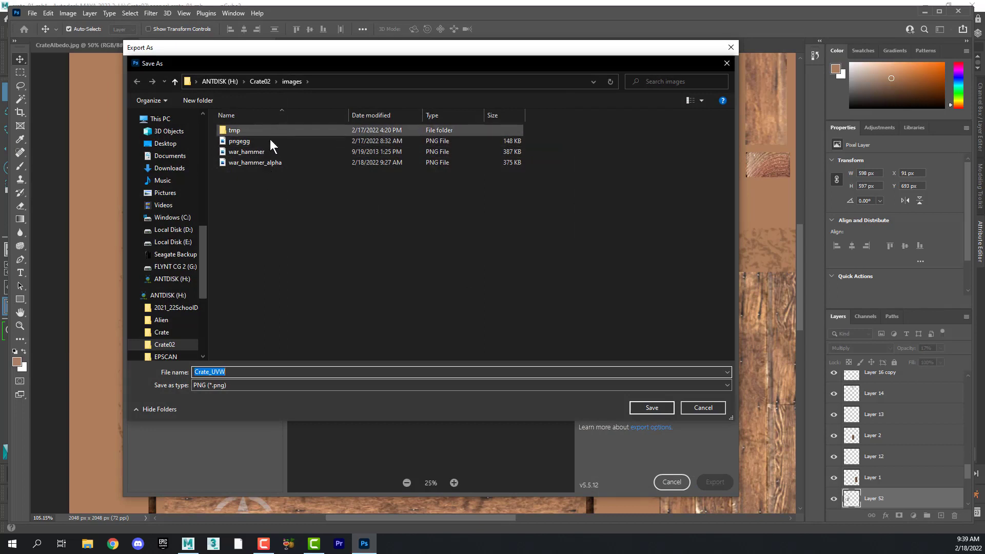
click(433, 385)
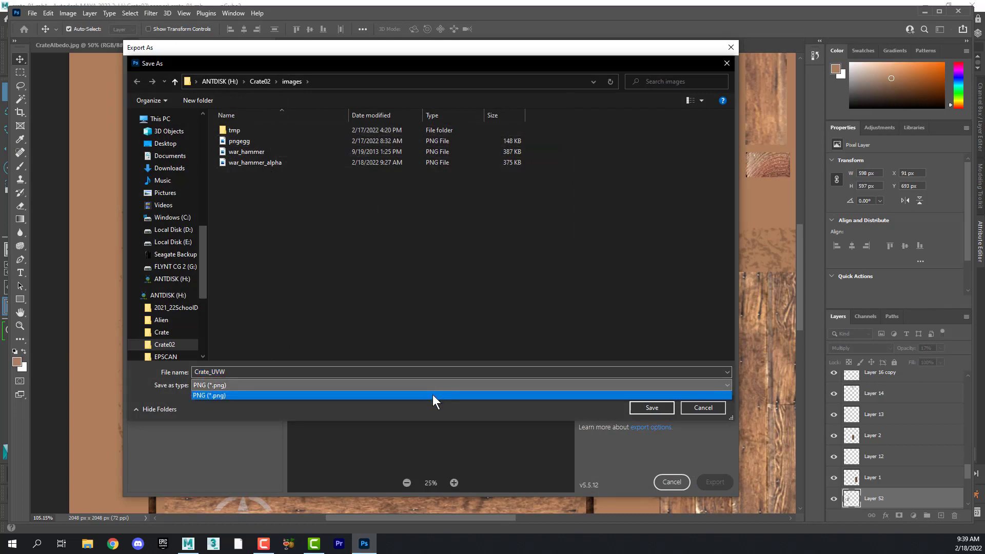
click(436, 396)
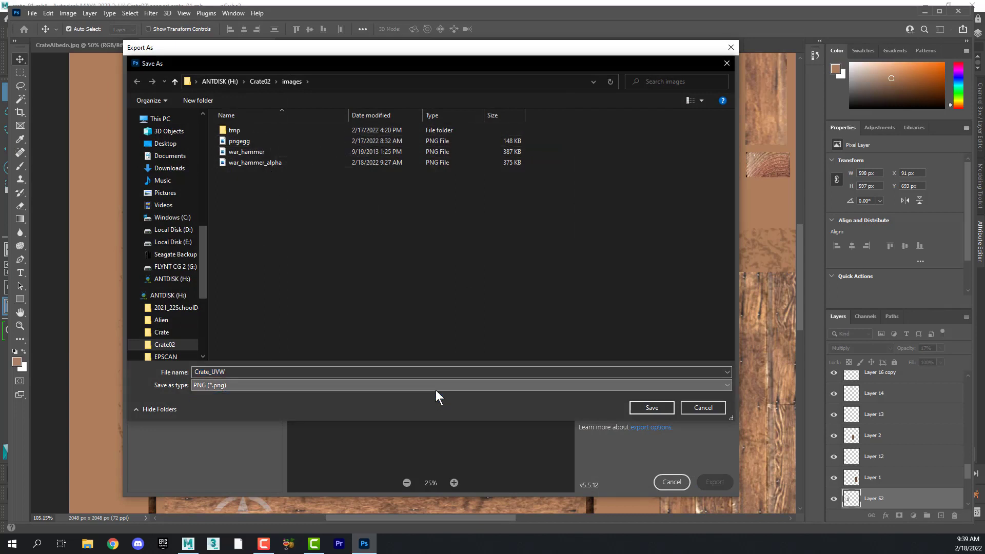
click(698, 408)
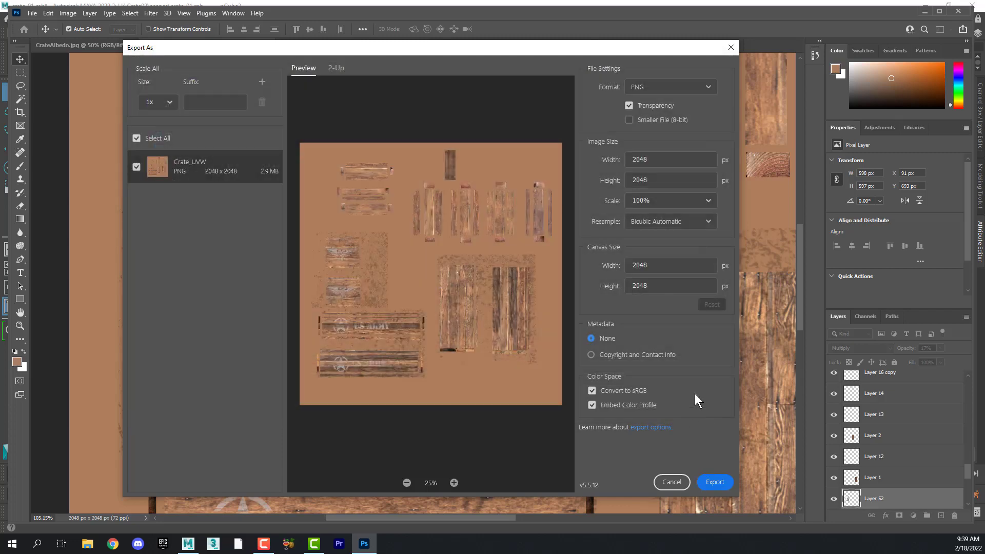
Export the texture as JPG named CrateAlbedo_02 in the Crate02 images folder
click(709, 91)
click(690, 114)
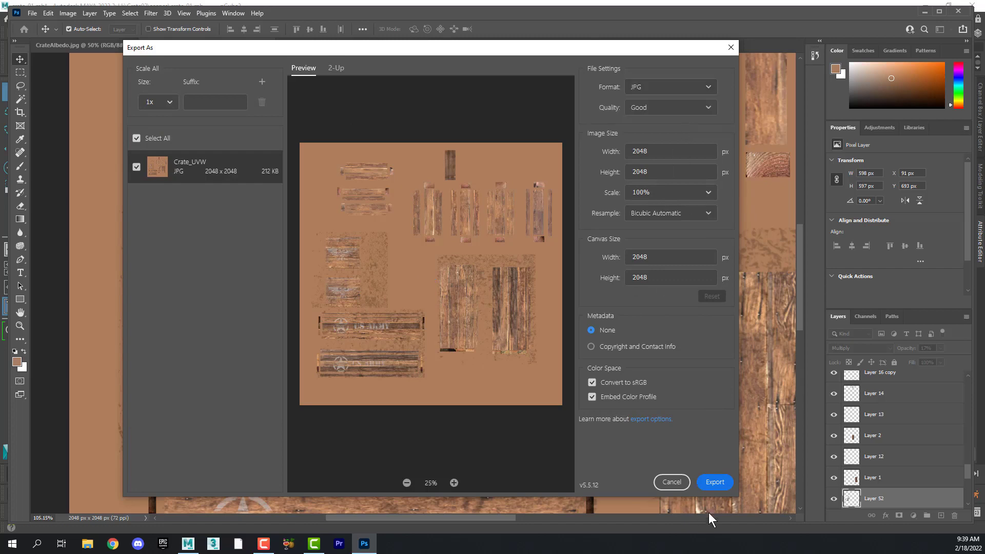
click(713, 483)
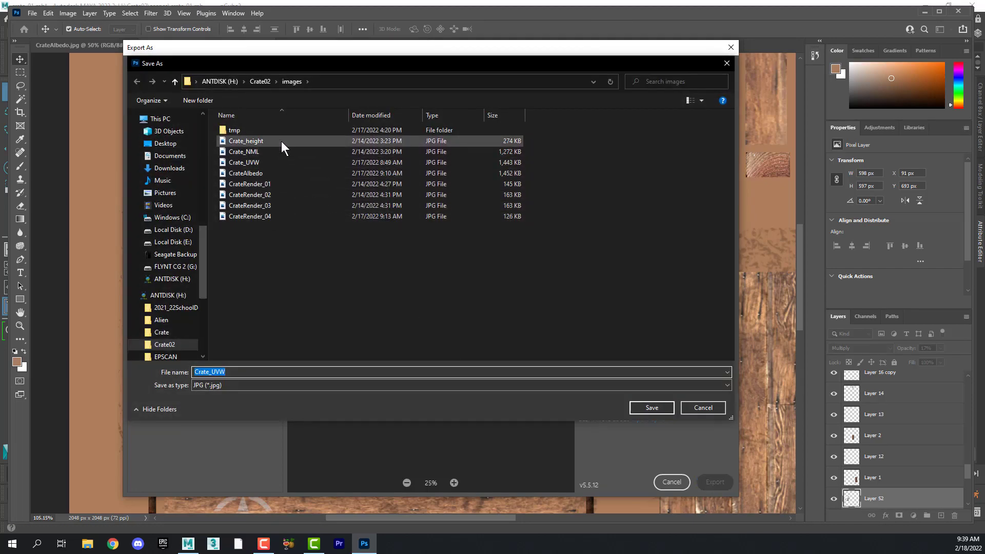
click(288, 173)
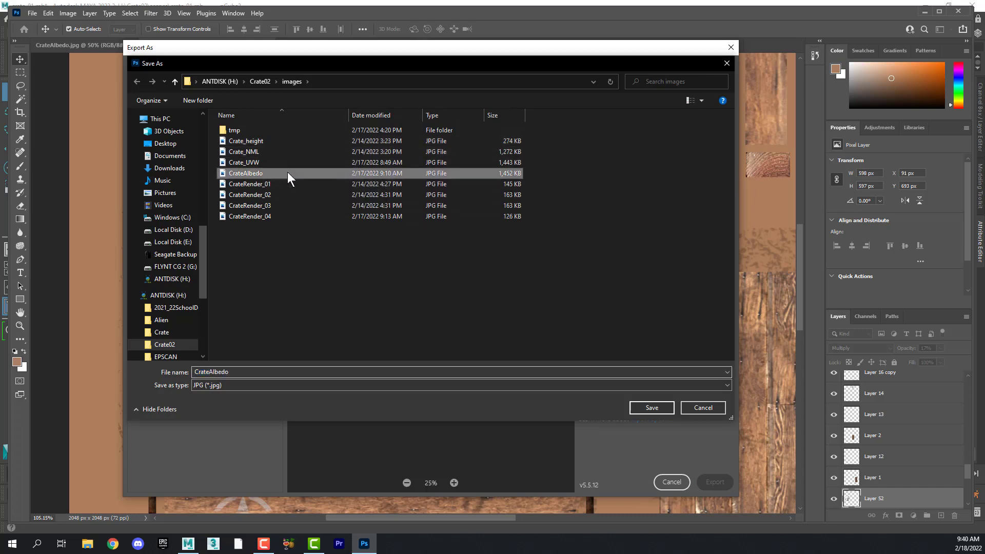
click(266, 371)
click(264, 370)
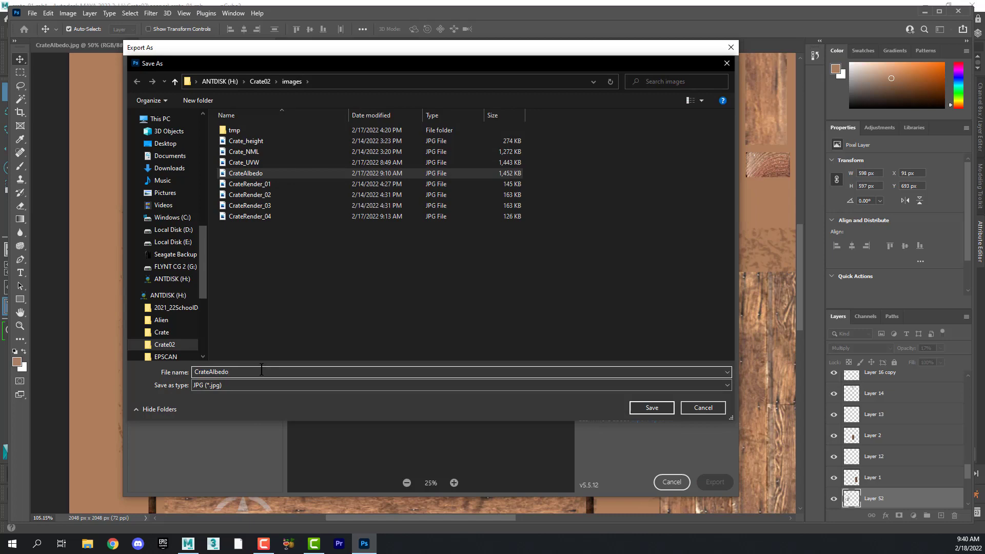
text(_02)
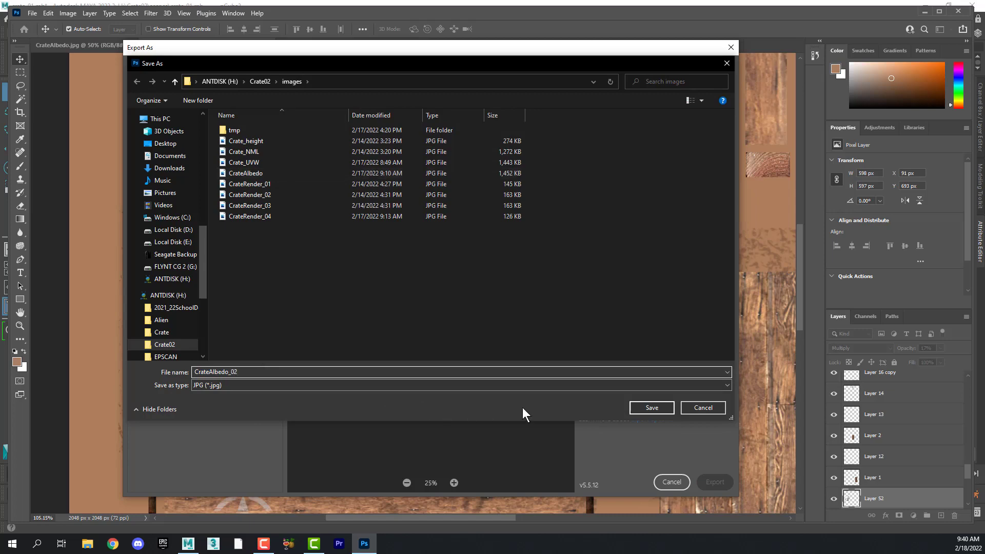
click(656, 406)
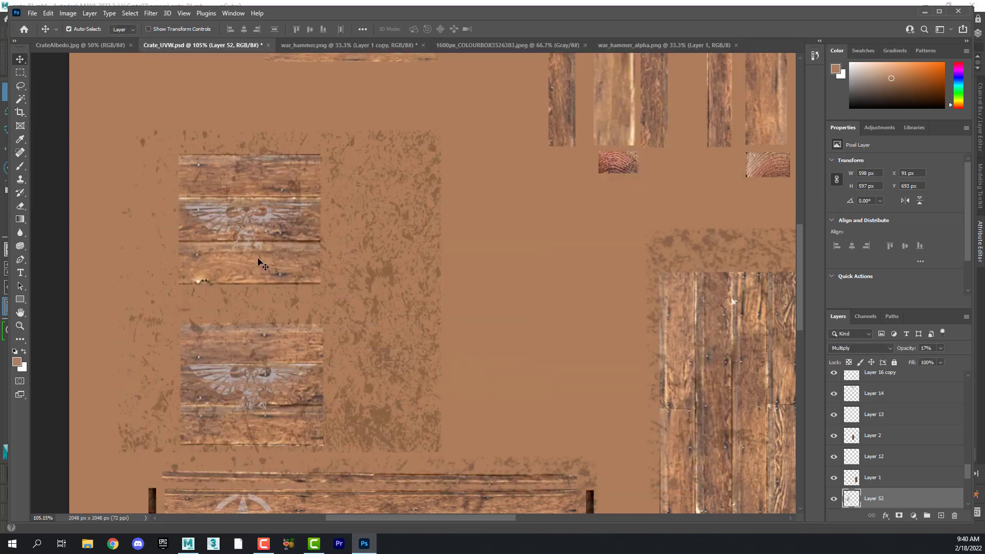
In Maya, browse Crate01's file1 colour texture and pick CrateAlbedo_02.jpg
click(193, 544)
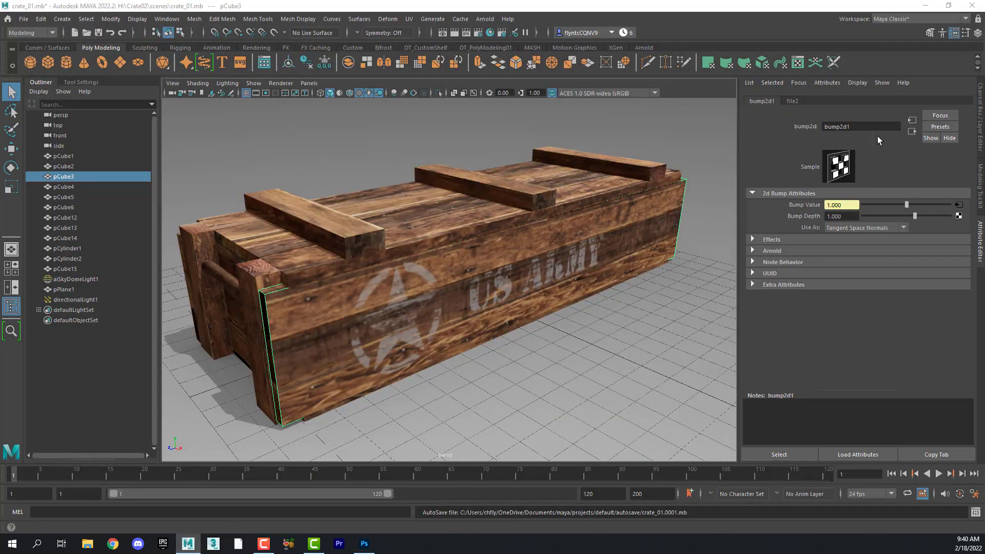
click(910, 131)
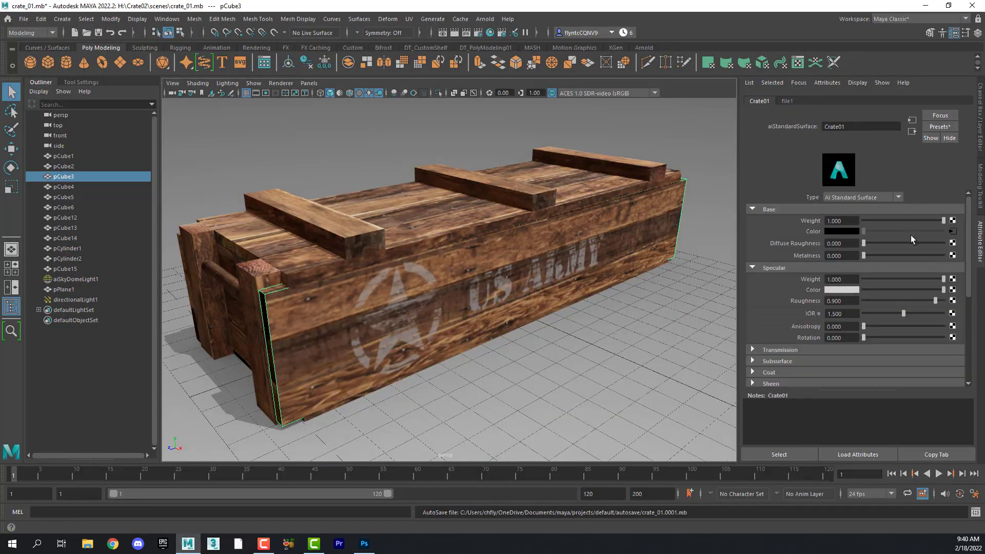
click(953, 231)
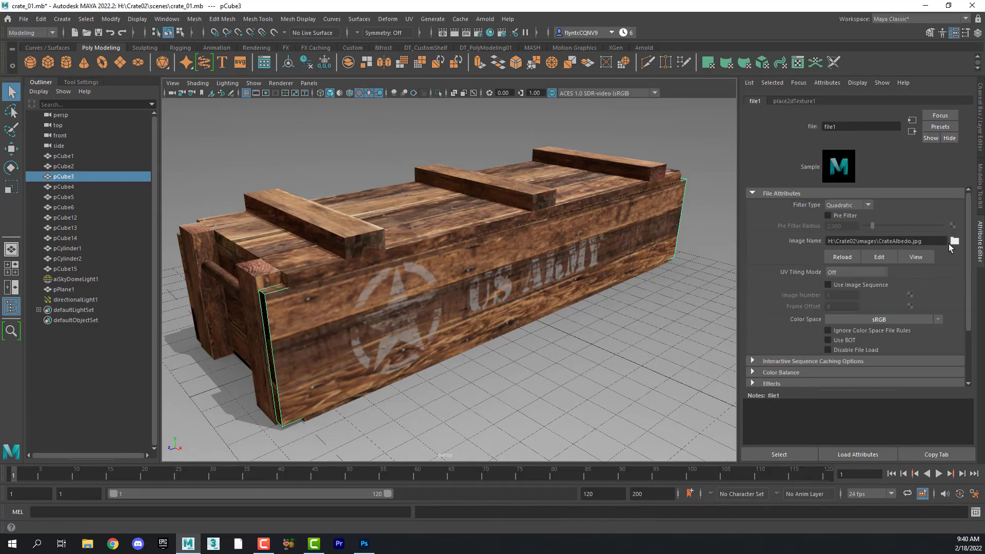
click(955, 242)
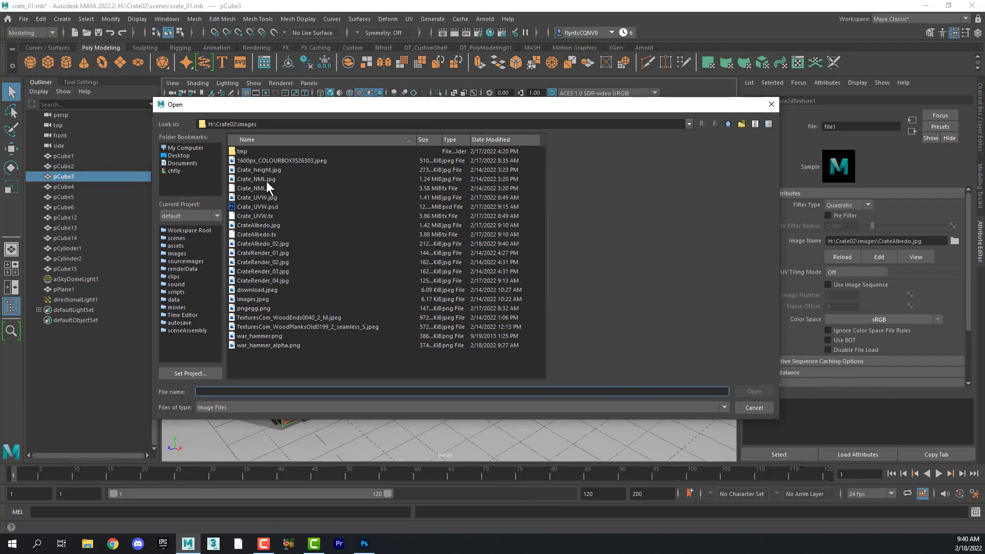
click(263, 243)
Load CrateAlbedo_02.jpg and orbit the crate to check the eagle decal on its end
click(755, 392)
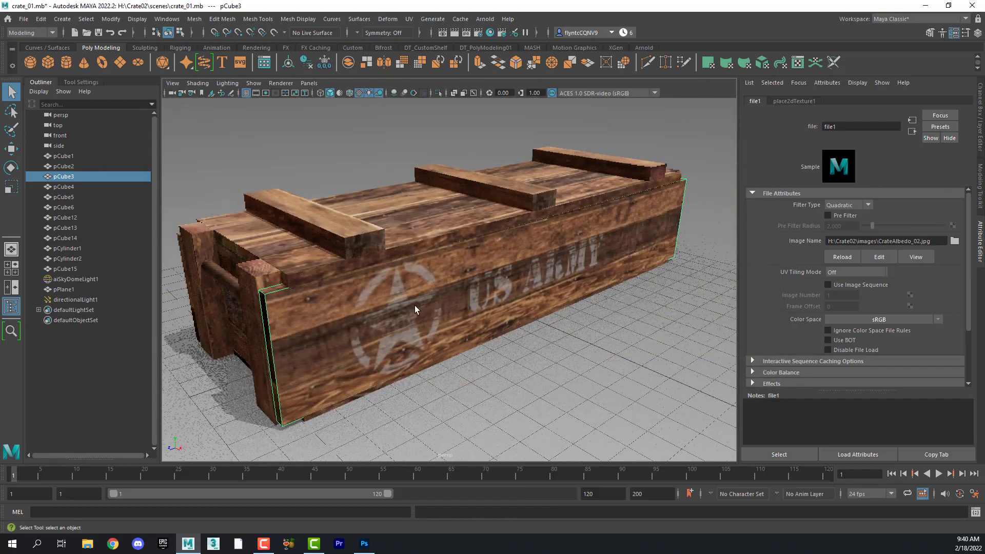
drag(415, 306, 354, 322)
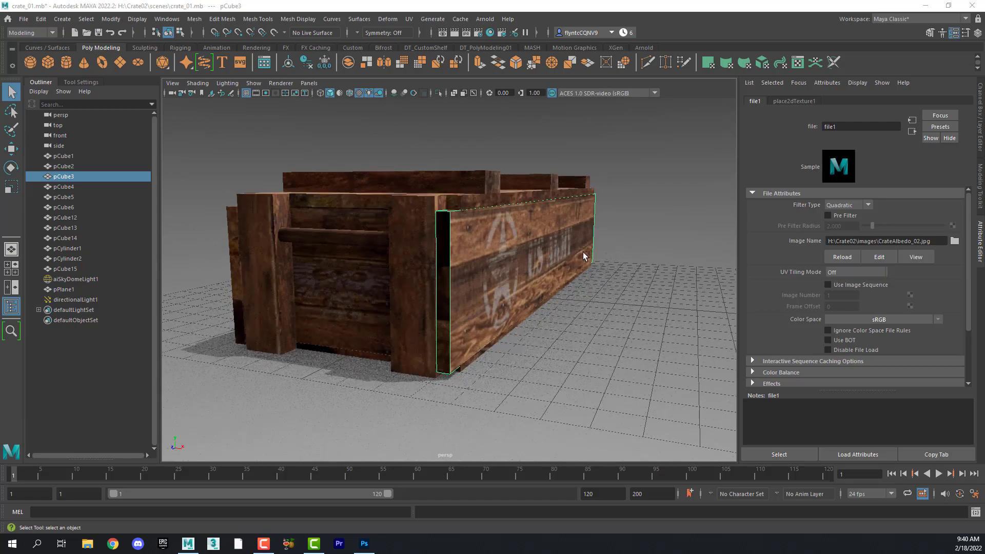
drag(585, 257, 394, 255)
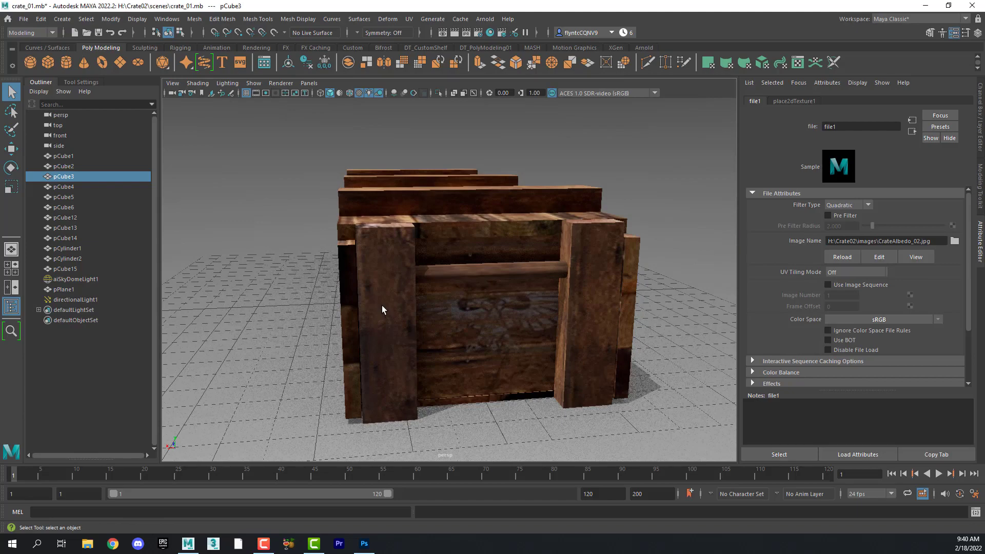
drag(381, 306, 541, 316)
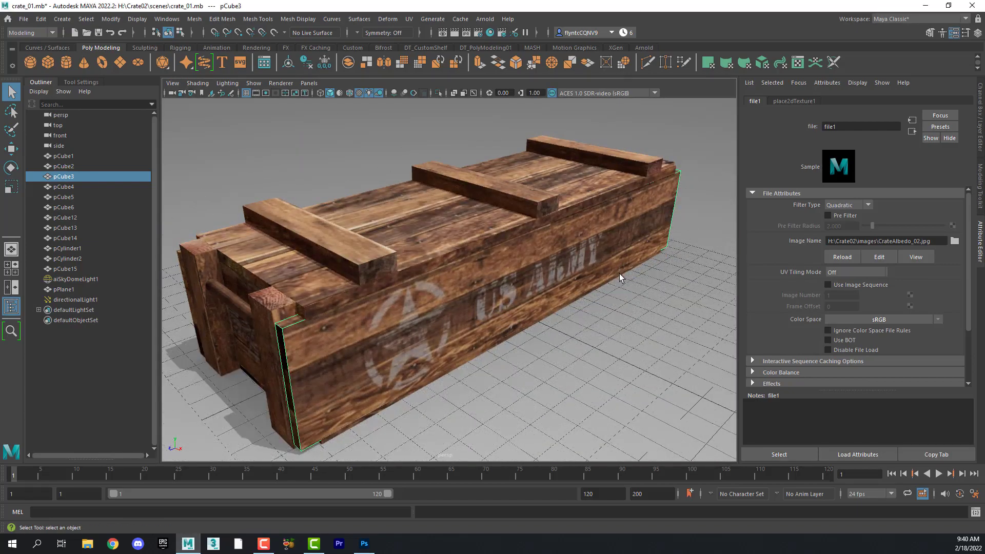
Back in Photoshop's Crate_UVW.psd, select Layer 46 in the Ends group
click(364, 543)
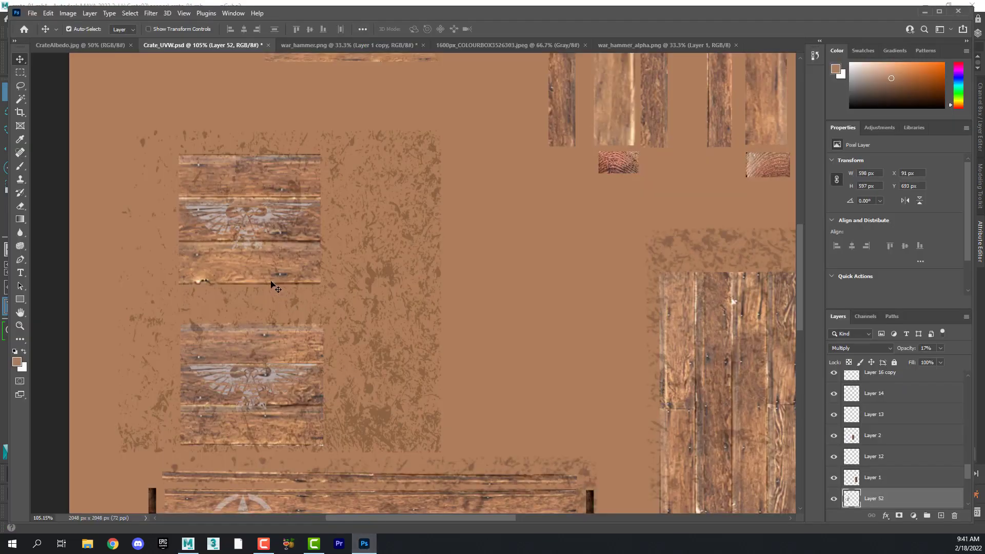
drag(798, 279, 798, 214)
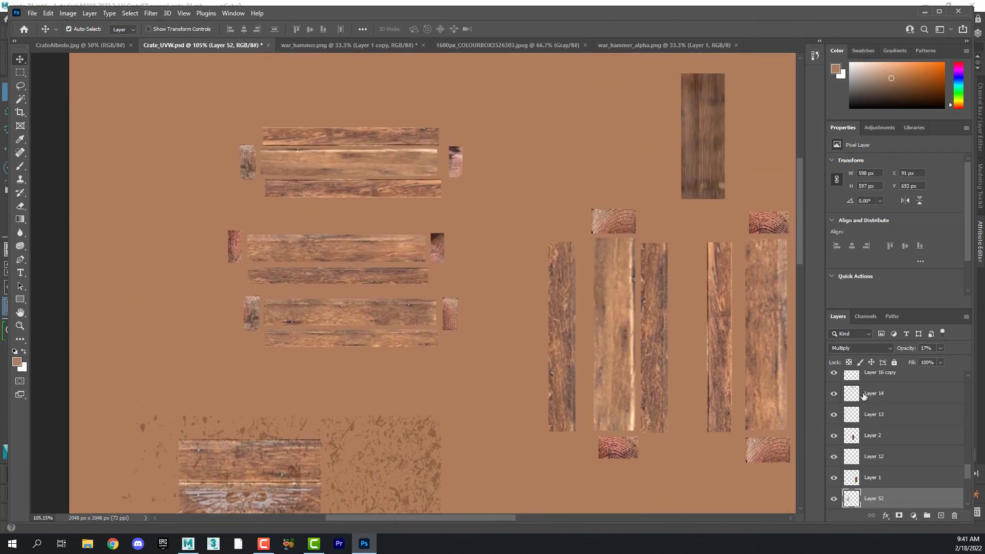
click(969, 443)
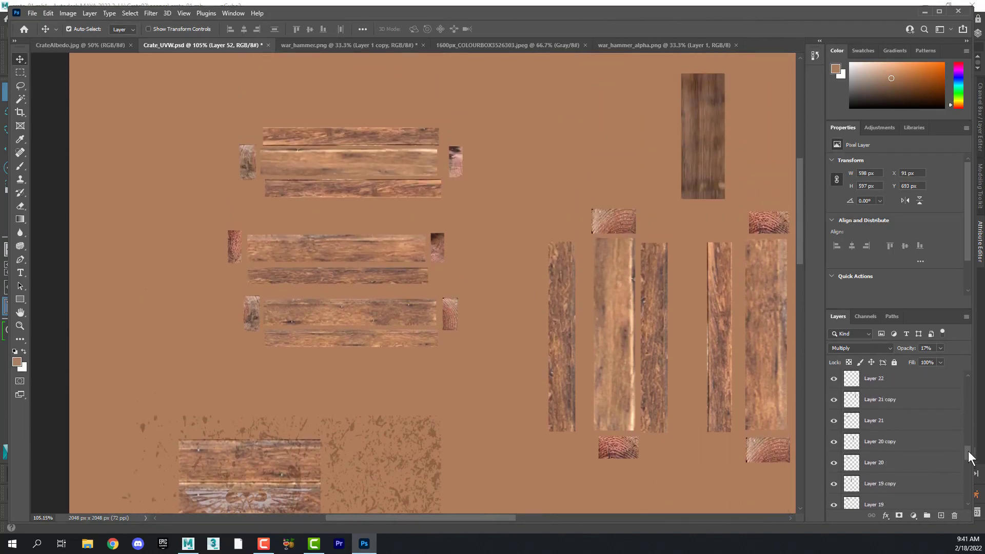
drag(969, 441, 968, 434)
click(863, 436)
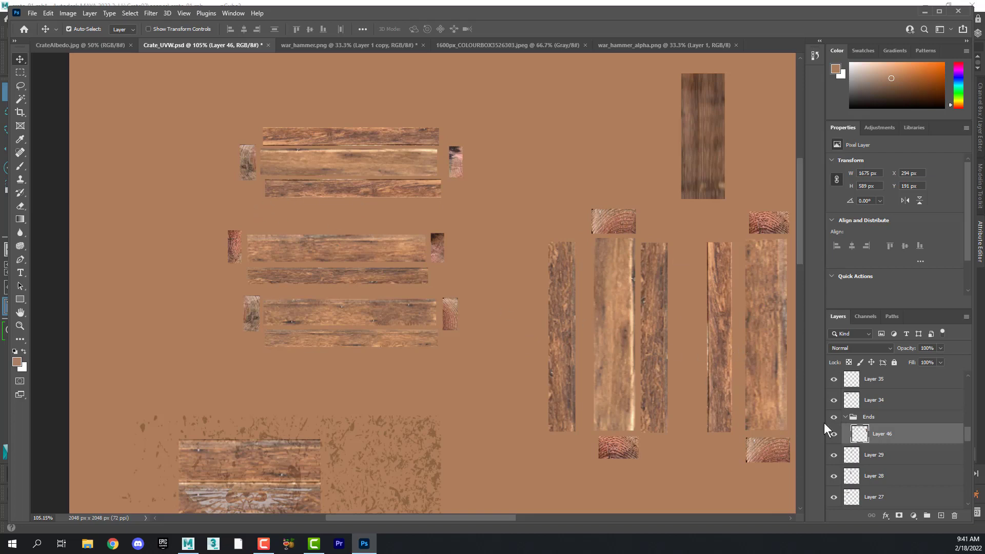
right_click(884, 436)
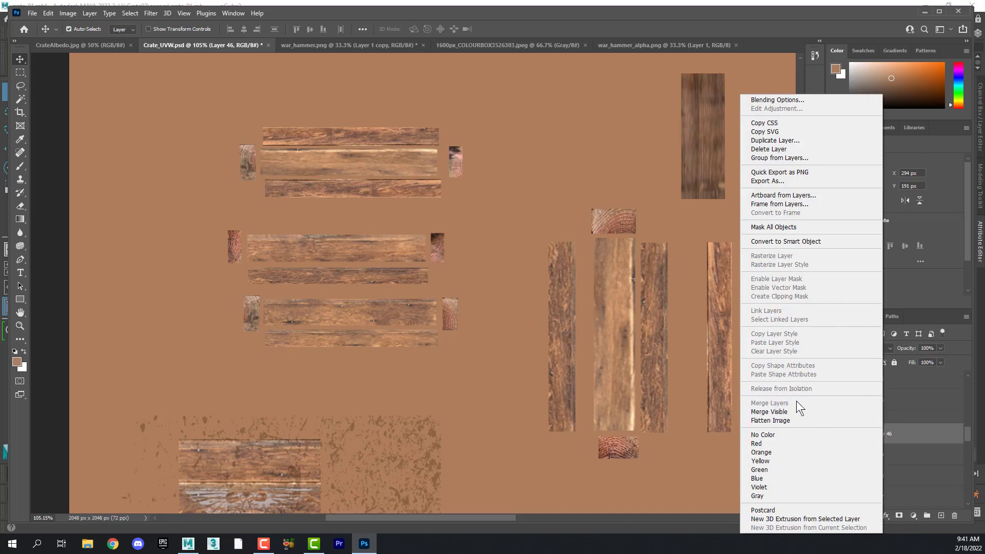
click(698, 313)
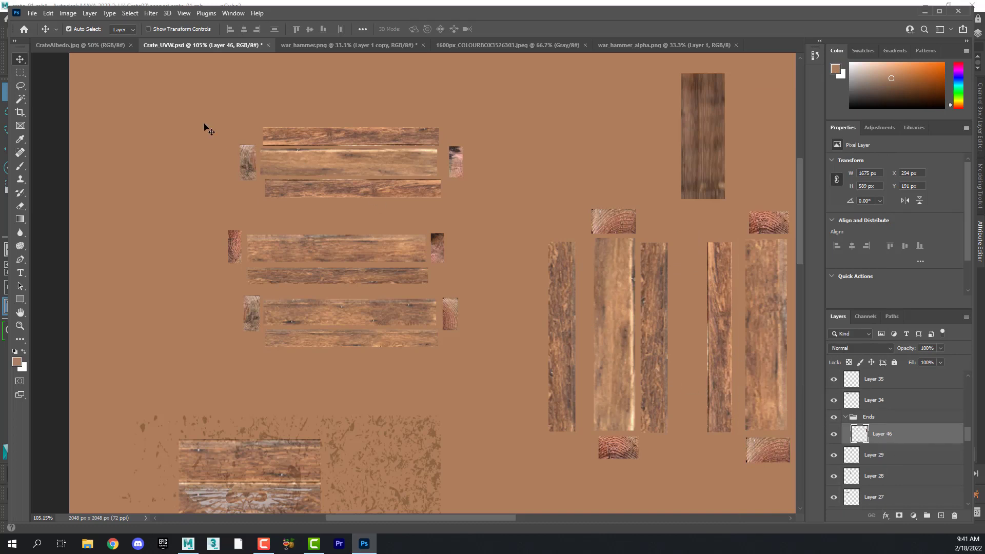
click(71, 14)
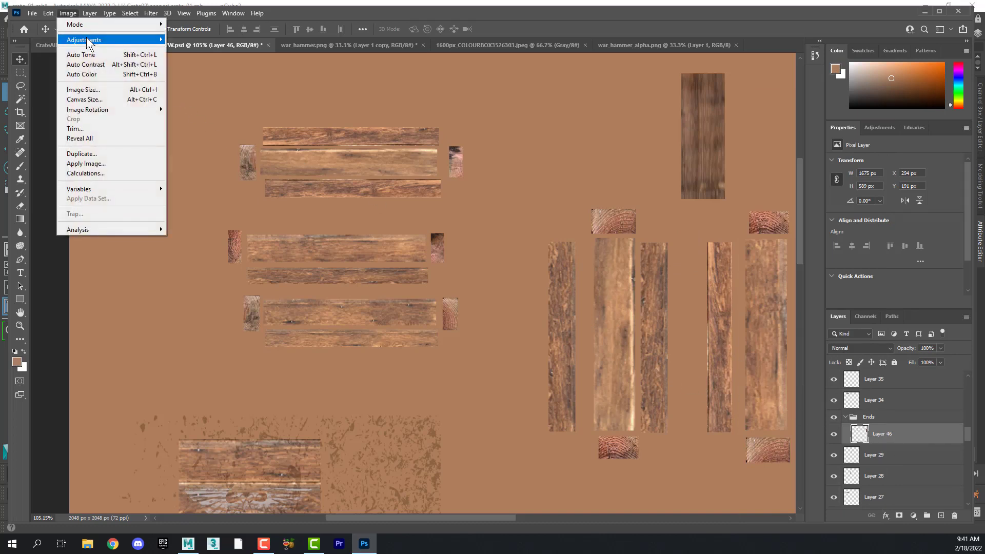
mouse_move(86, 39)
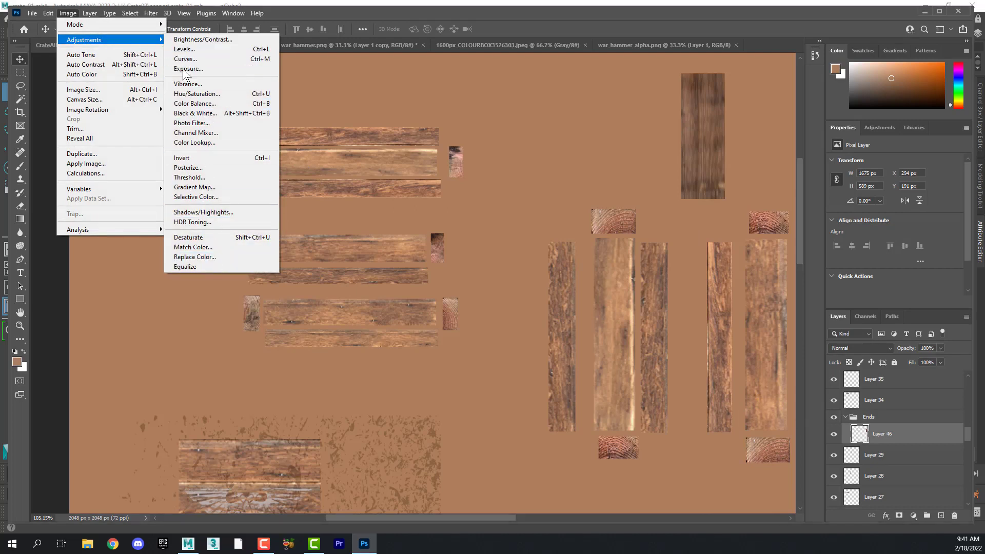
click(211, 47)
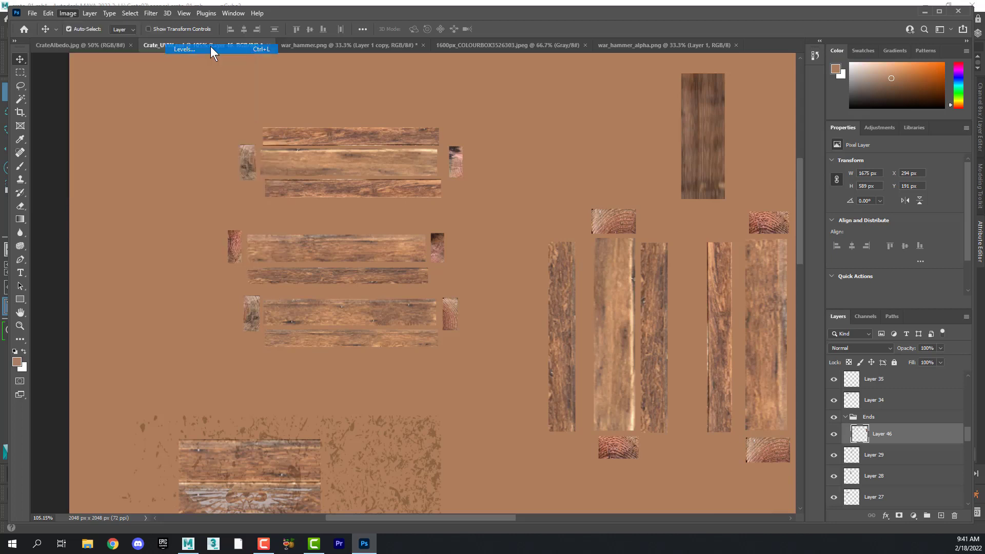
drag(395, 219, 451, 218)
mouse_move(525, 219)
mouse_down()
mouse_move(482, 219)
mouse_move(524, 220)
mouse_up()
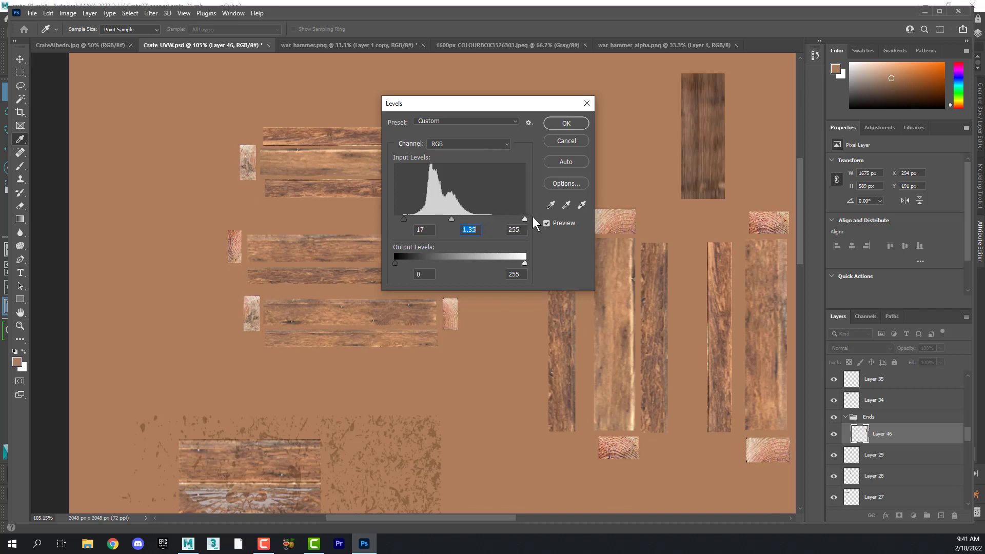
click(568, 137)
key(v)
click(131, 13)
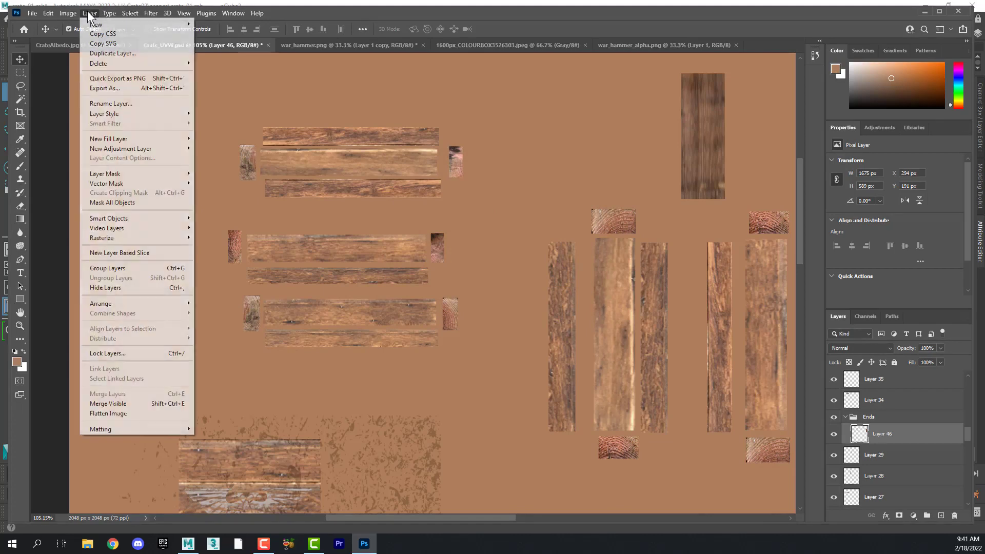
mouse_move(67, 16)
mouse_move(141, 39)
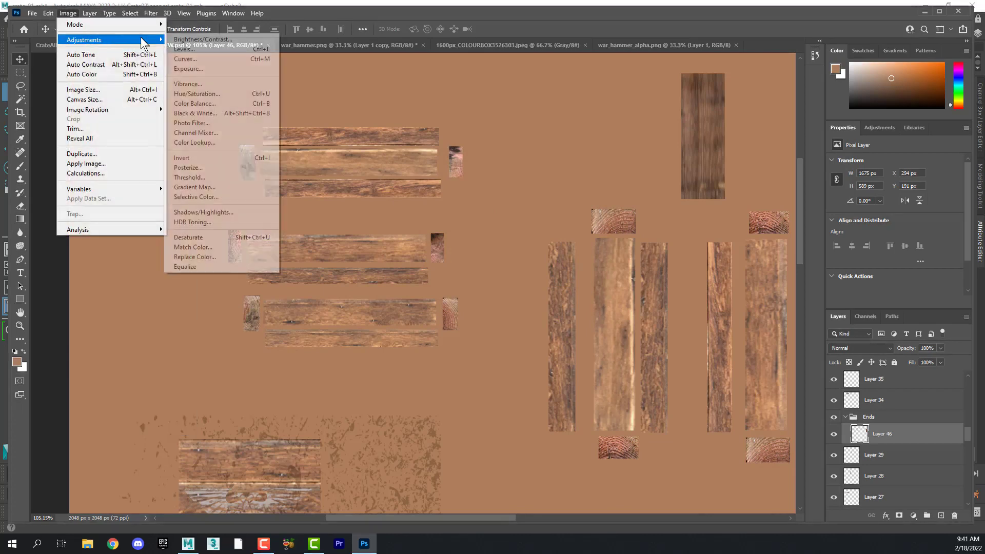
click(209, 59)
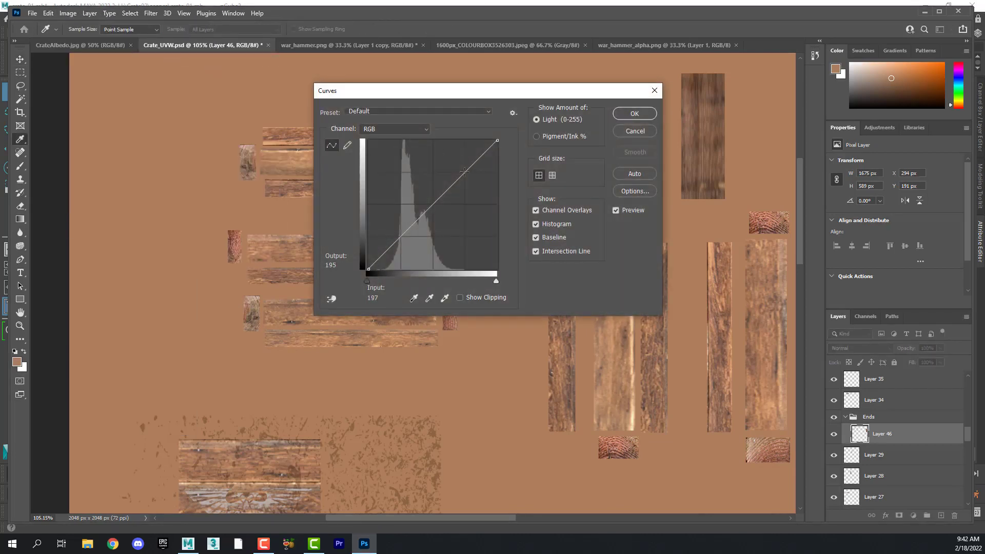
mouse_move(464, 171)
mouse_down()
mouse_move(457, 161)
mouse_move(468, 180)
mouse_move(464, 171)
mouse_up()
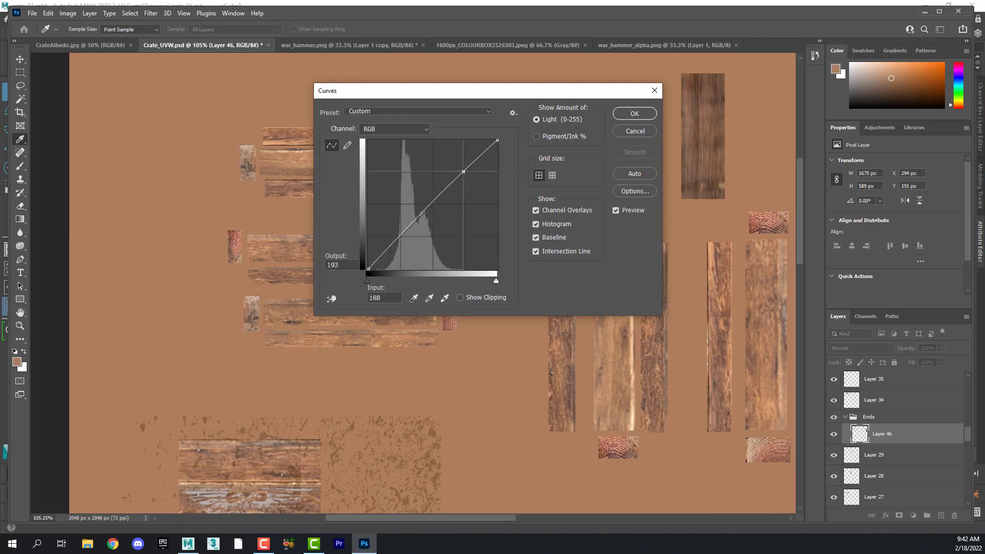
click(428, 128)
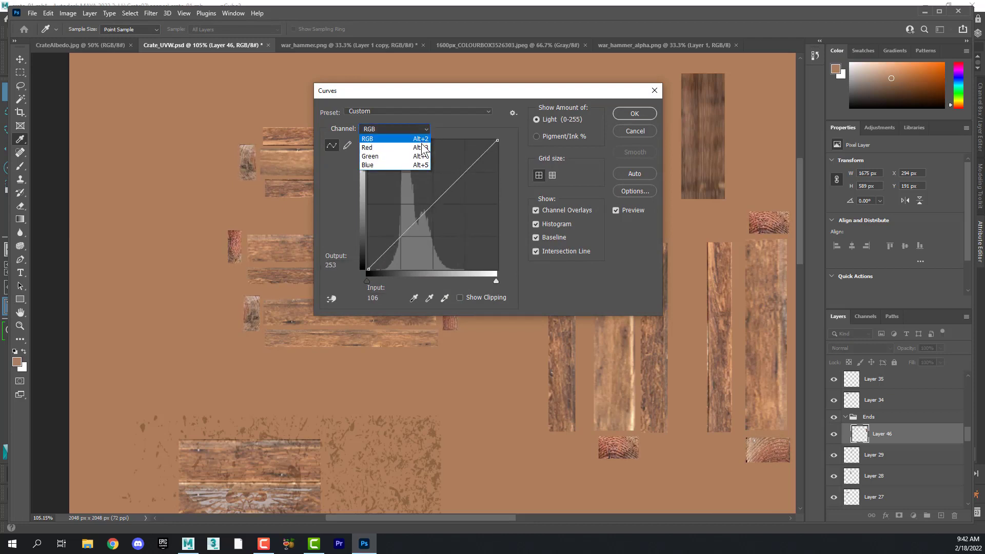
click(421, 144)
drag(459, 174, 451, 165)
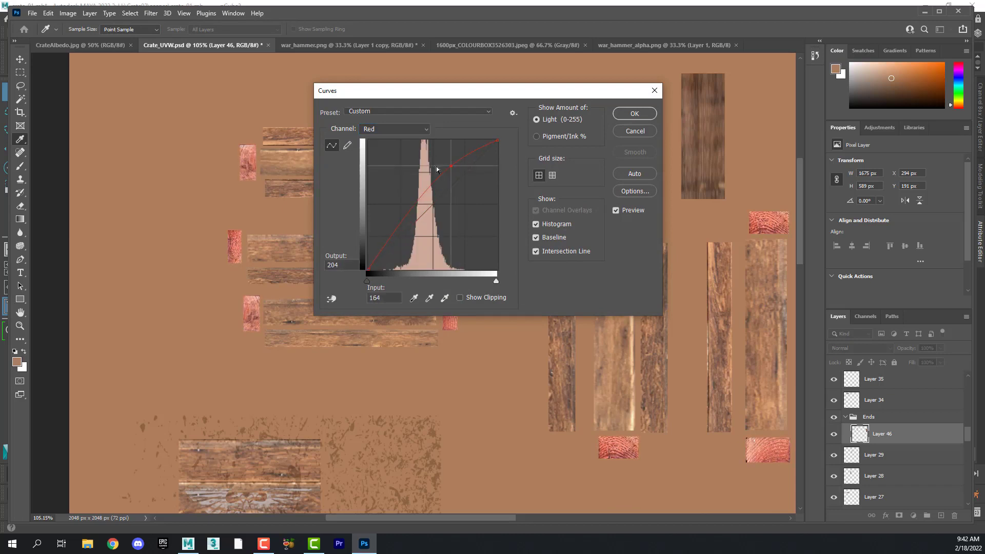
click(428, 129)
click(422, 152)
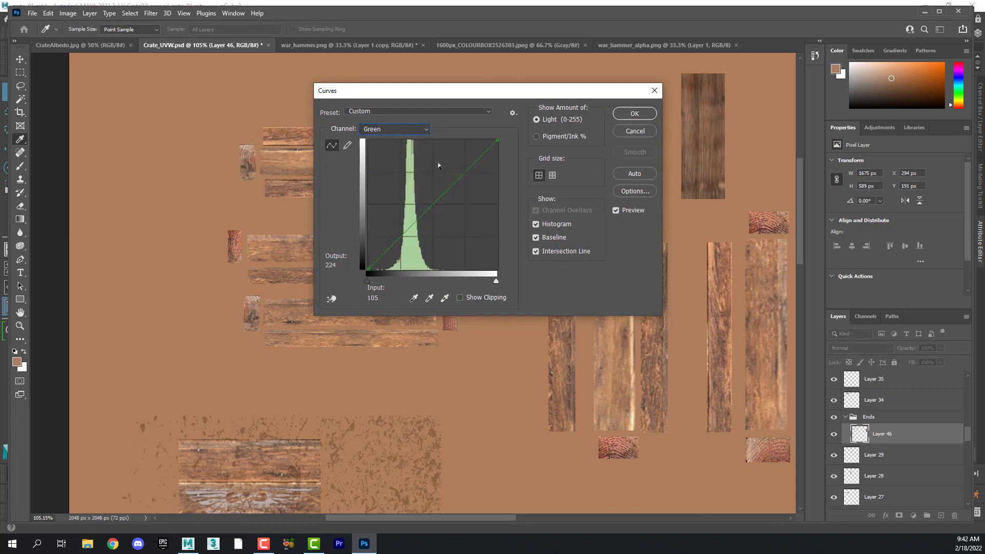
click(420, 130)
click(414, 165)
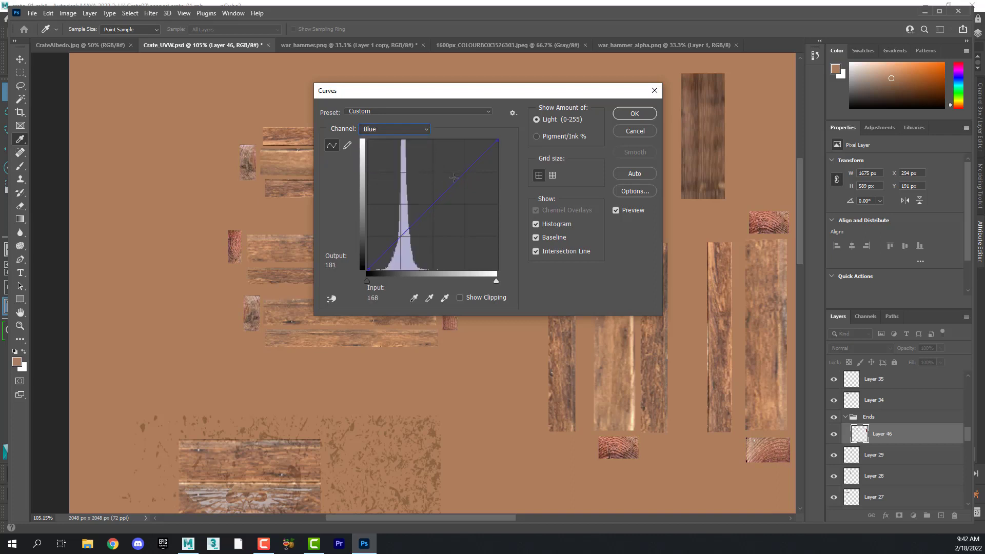
drag(433, 204, 436, 166)
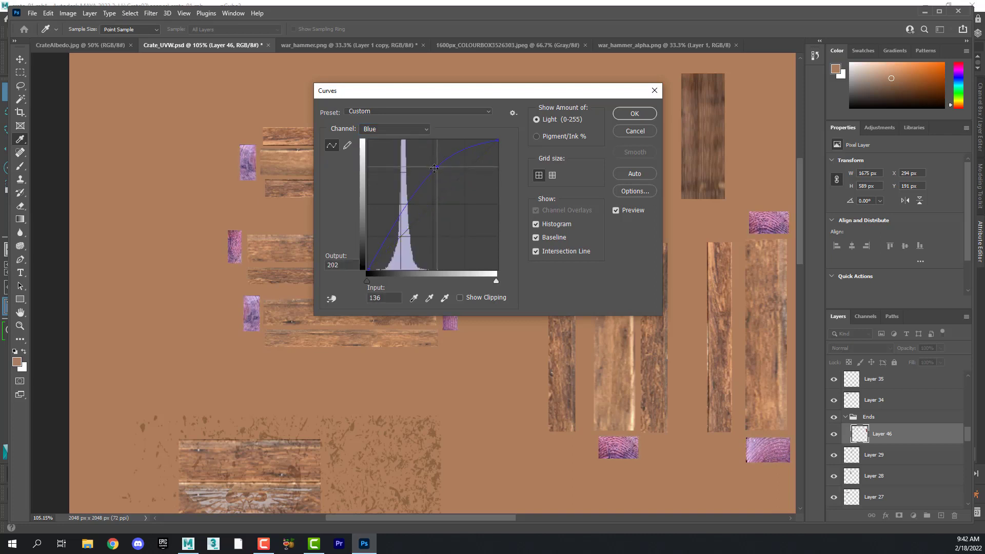
click(634, 116)
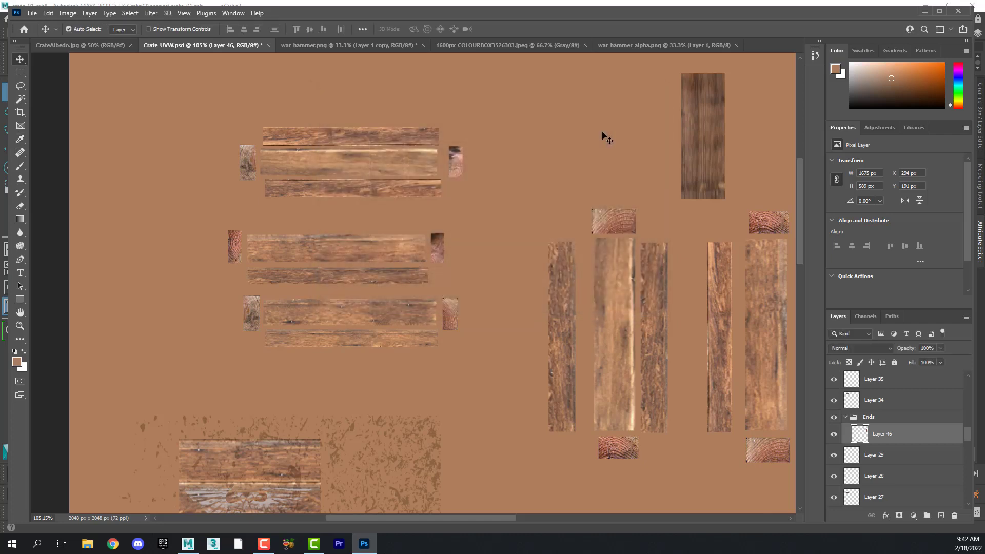
click(75, 13)
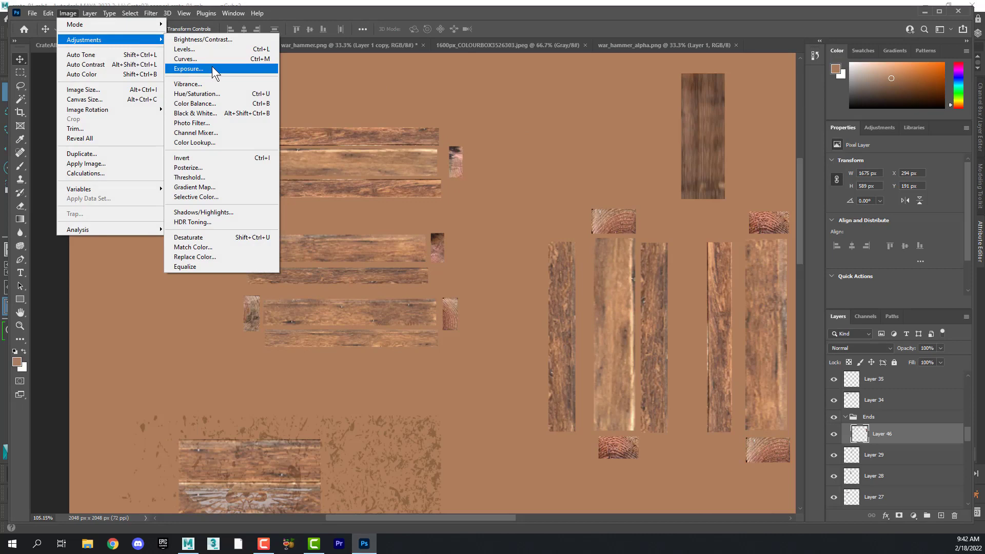
click(214, 94)
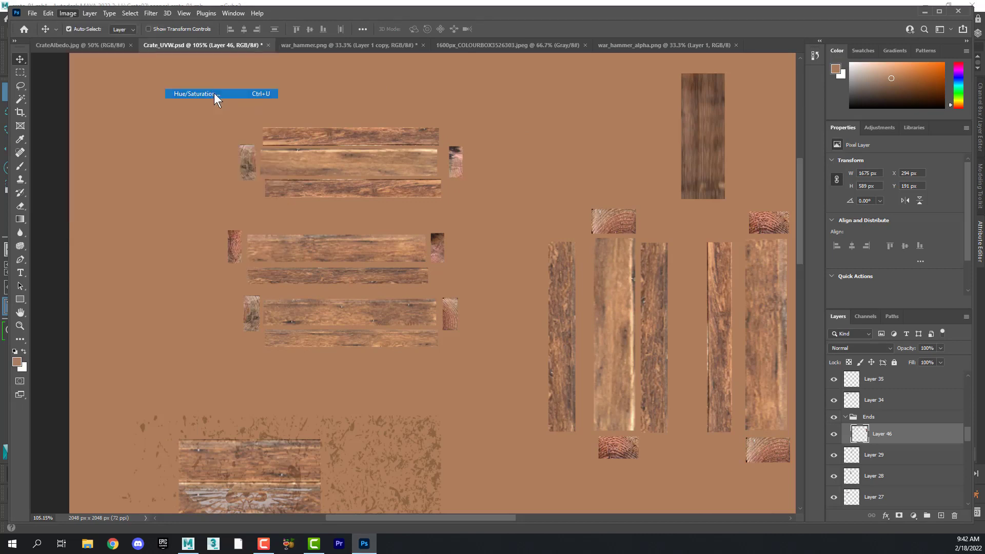
drag(0, 206, 626, 127)
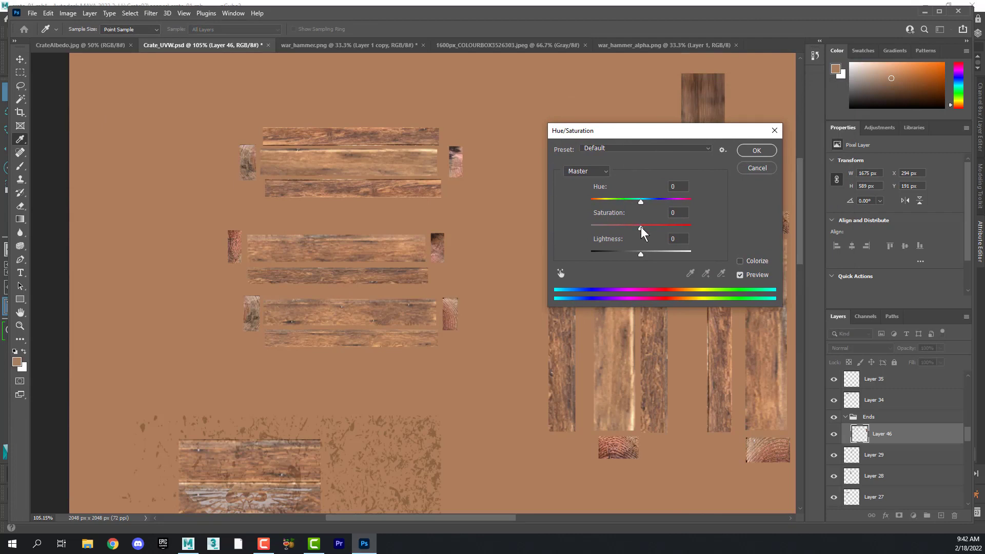
mouse_move(641, 227)
mouse_down()
mouse_move(588, 228)
mouse_move(636, 235)
mouse_up()
click(605, 170)
click(600, 180)
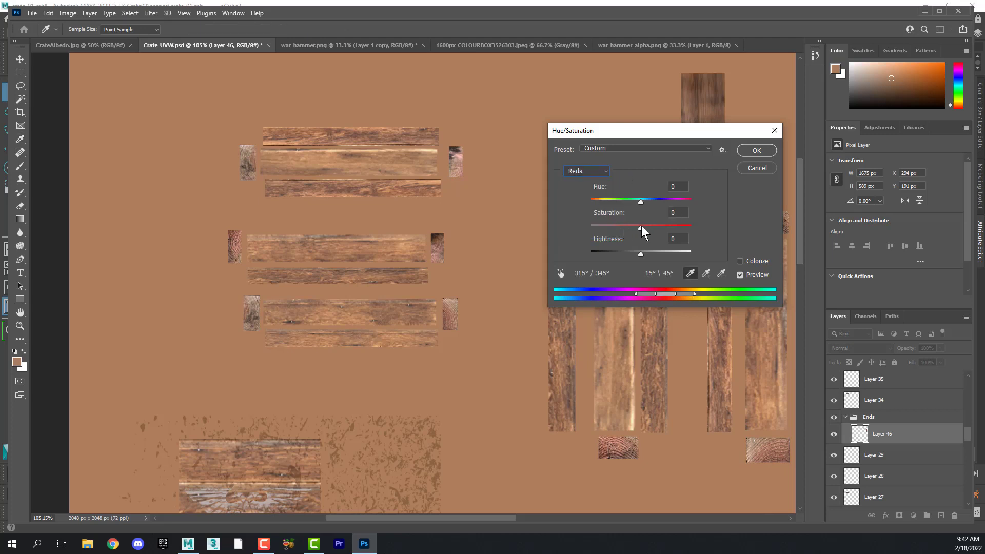
drag(641, 226, 636, 253)
click(599, 172)
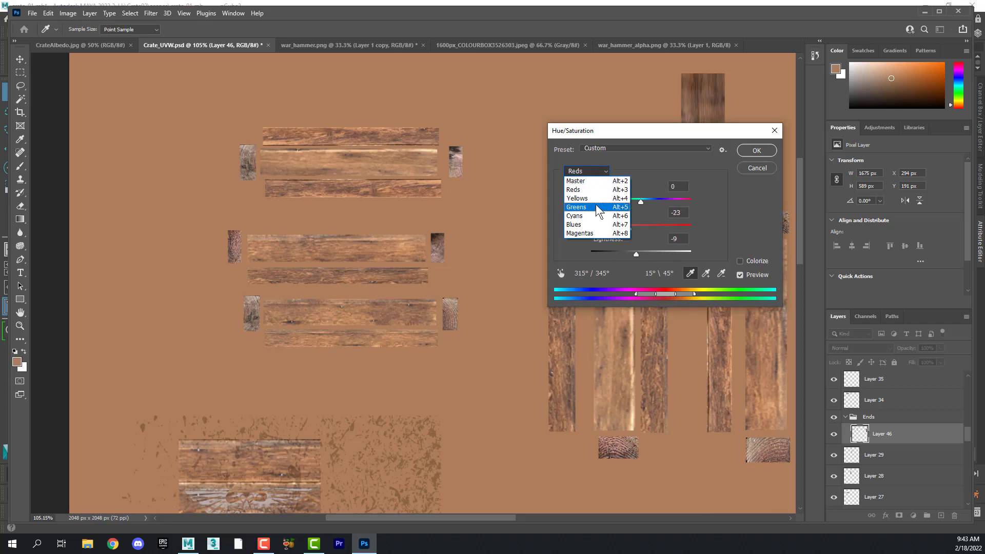
click(596, 200)
drag(642, 226, 673, 227)
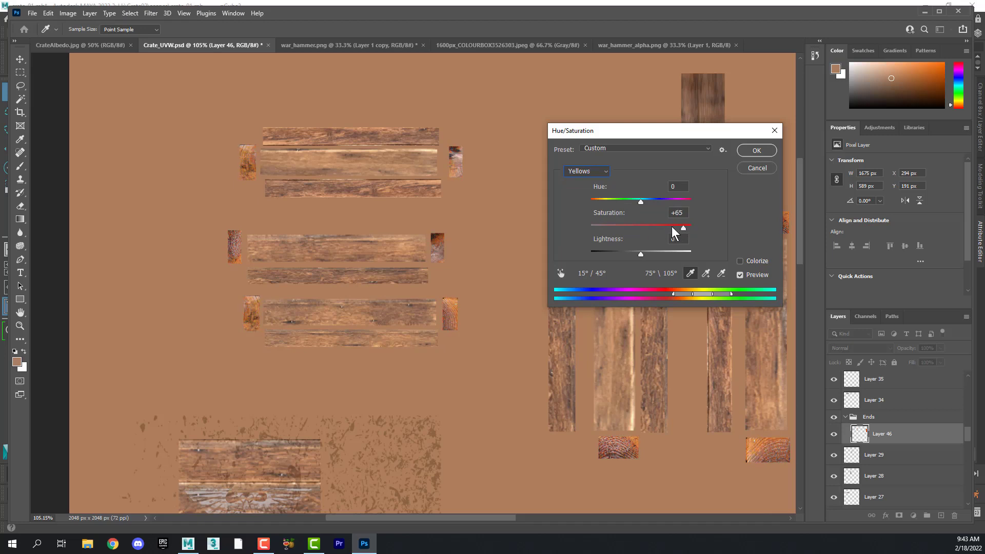
click(755, 167)
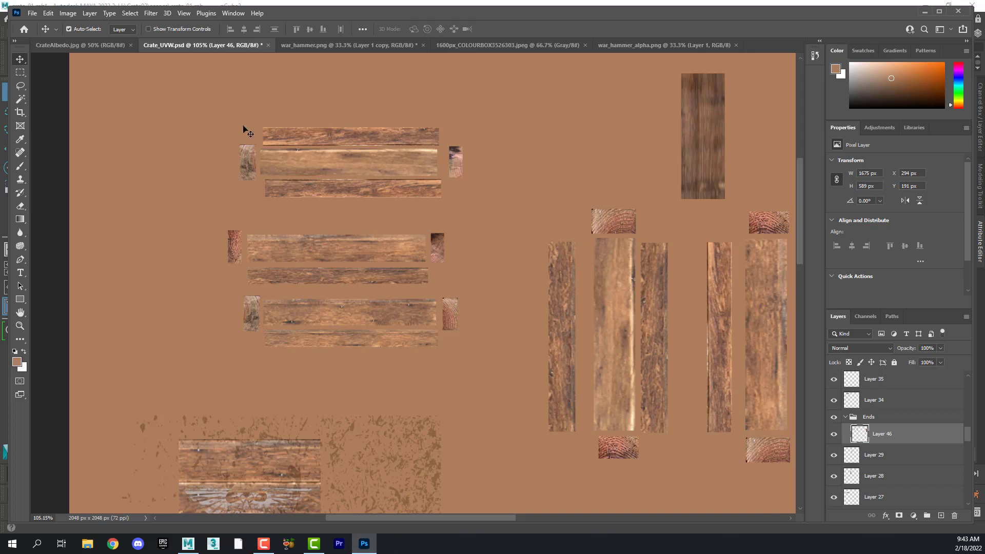
click(66, 11)
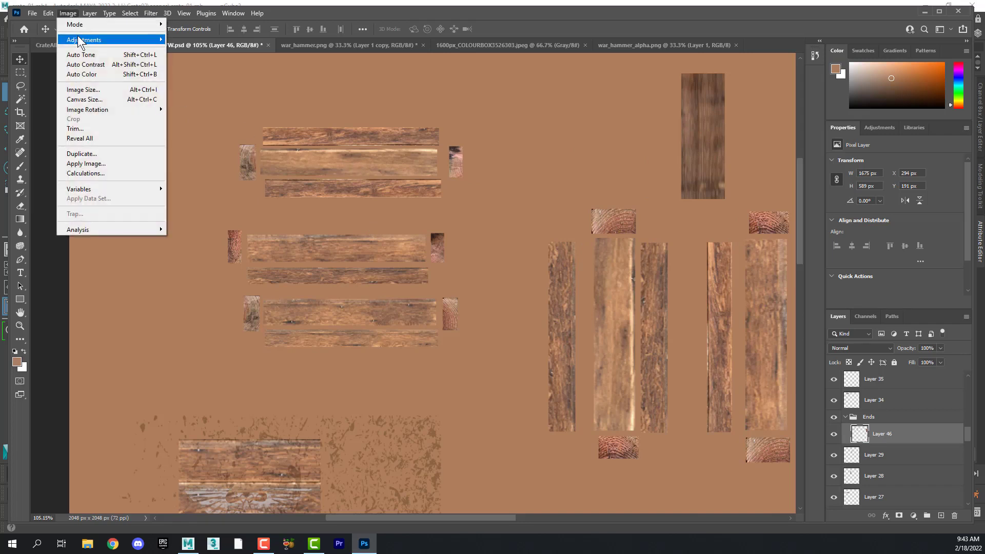
mouse_move(82, 40)
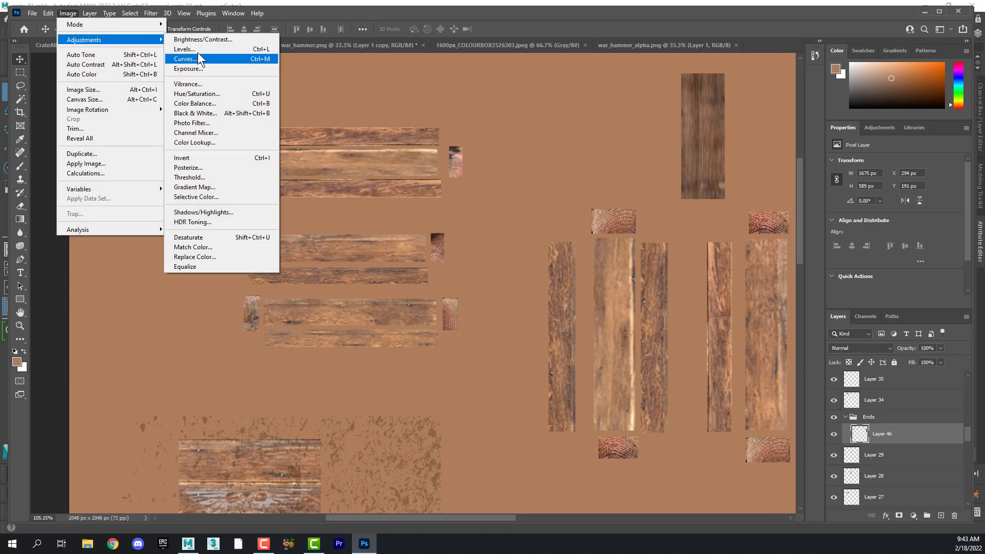
click(263, 17)
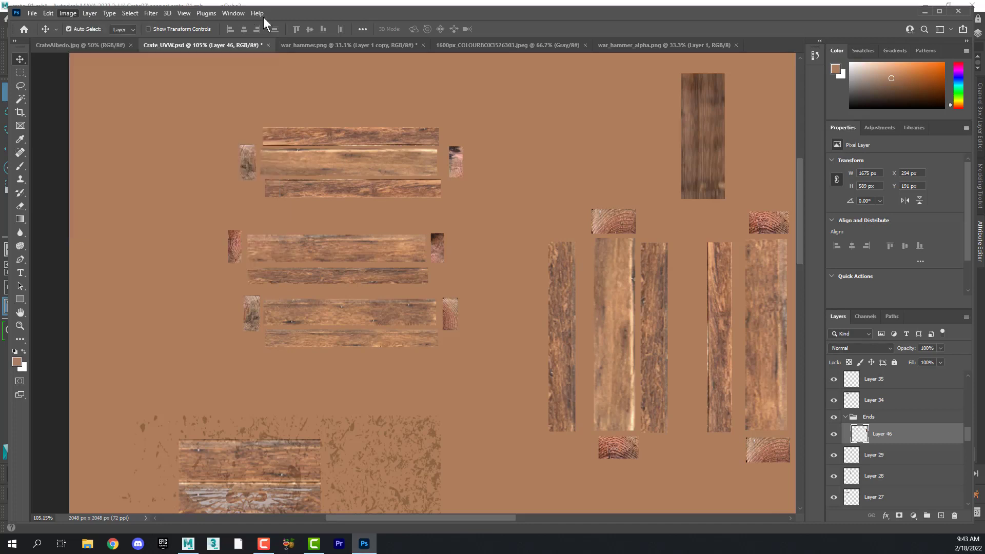